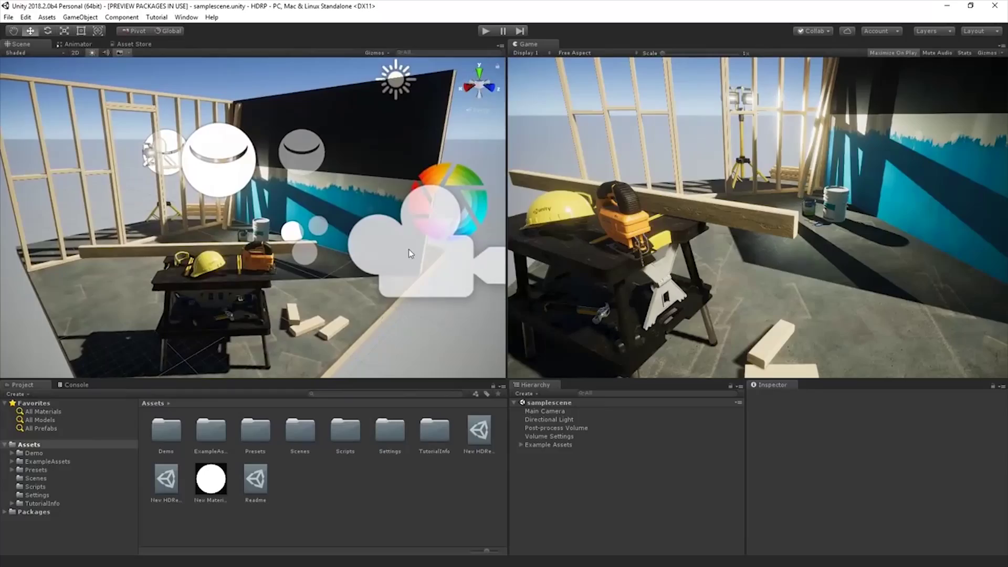
Select the Post-process Volume and toggle Is Global off and back on
{"action": "left_click", "coordinate": [470, 191]}
{"action": "left_click", "coordinate": [462, 184]}
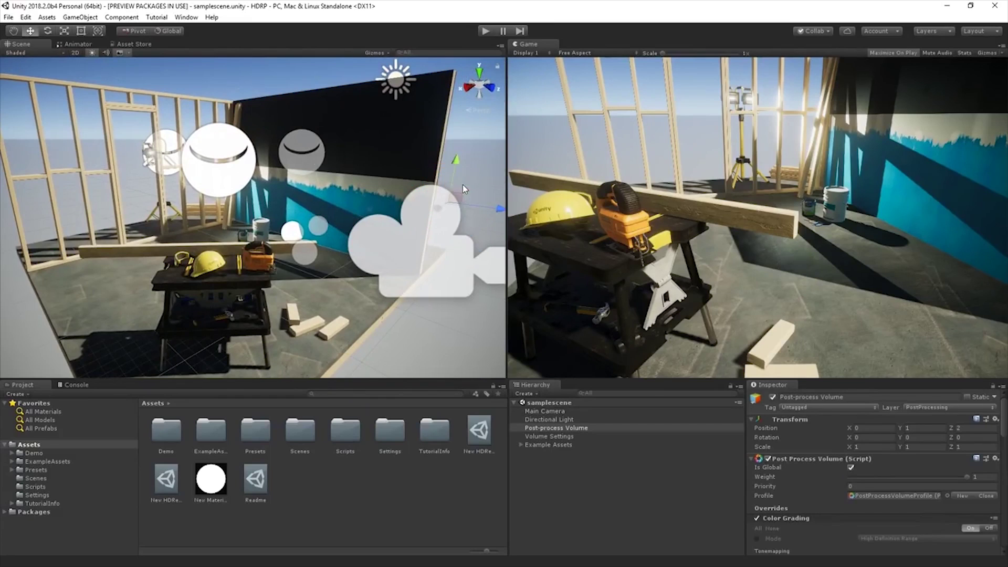
{"action": "scroll", "coordinate": [473, 219], "scroll_direction": "down", "scroll_amount": 4}
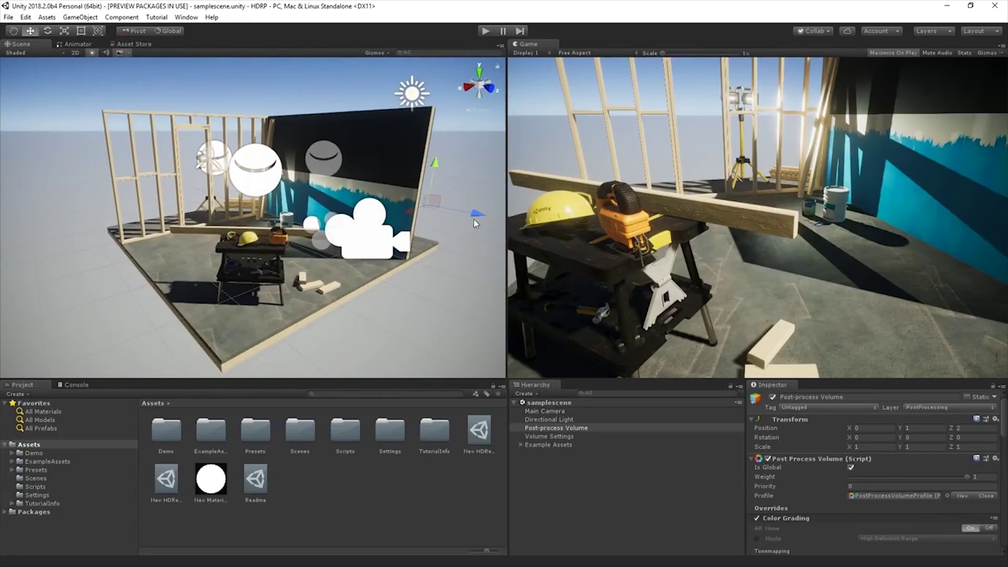
{"action": "left_click", "coordinate": [849, 468]}
{"action": "left_click", "coordinate": [850, 467]}
Raise the Ambient Occlusion intensity to darken the scene
{"action": "scroll", "coordinate": [848, 465], "scroll_direction": "down", "scroll_amount": 3}
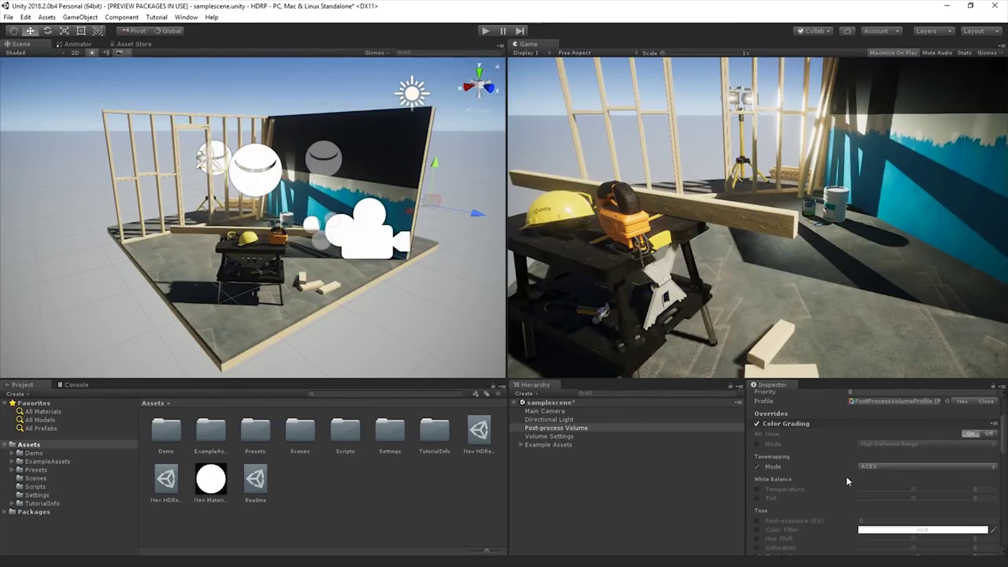
{"action": "scroll", "coordinate": [848, 479], "scroll_direction": "down", "scroll_amount": 8}
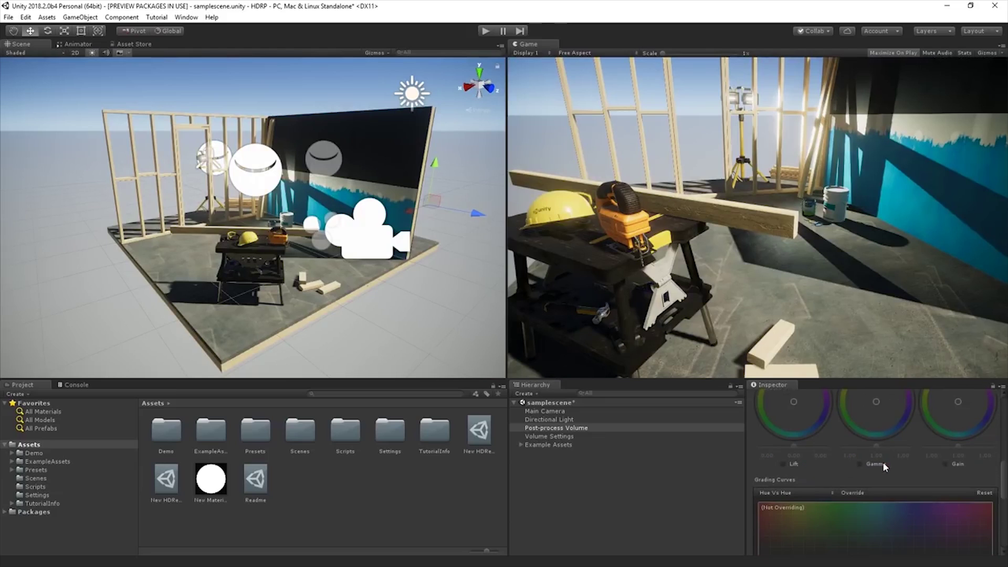
{"action": "scroll", "coordinate": [883, 461], "scroll_direction": "down", "scroll_amount": 8}
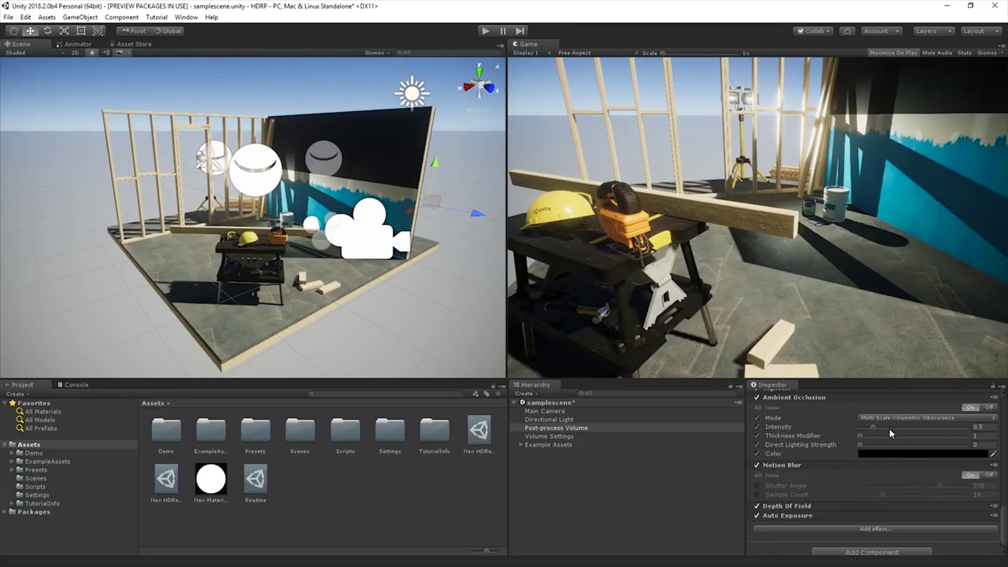
{"action": "left_click_drag", "start_coordinate": [876, 426], "coordinate": [896, 427]}
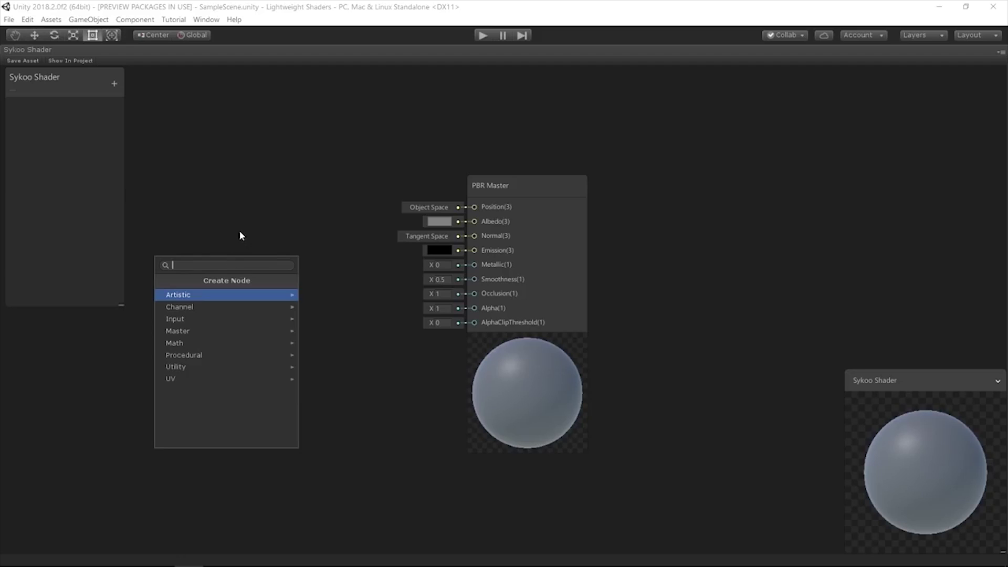
Browse the Basic, PBR and Texture input node categories, then dismiss the node list
{"action": "left_click", "coordinate": [199, 319]}
{"action": "left_click", "coordinate": [210, 295]}
{"action": "left_click", "coordinate": [168, 281]}
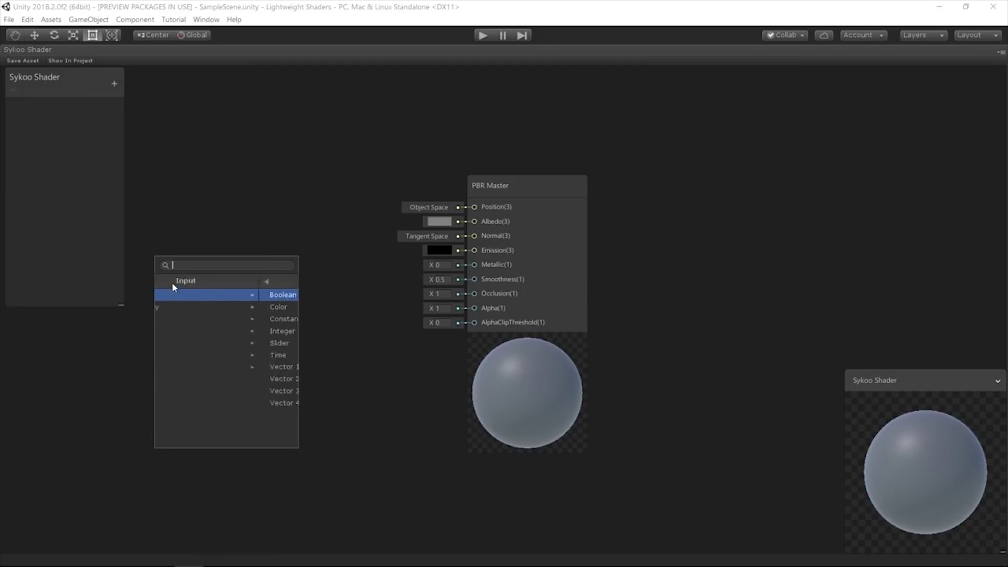
{"action": "left_click", "coordinate": [194, 343]}
{"action": "left_click", "coordinate": [205, 281]}
{"action": "left_click", "coordinate": [190, 366]}
{"action": "left_click", "coordinate": [187, 281]}
{"action": "left_click", "coordinate": [187, 282]}
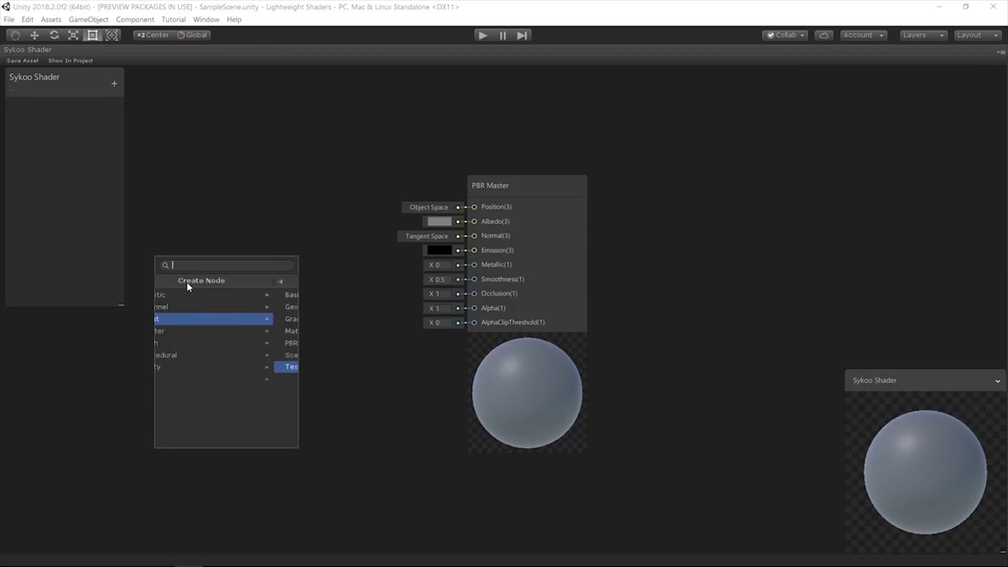
{"action": "left_click", "coordinate": [236, 230]}
Add a Color node by searching 'color' in the node search
{"action": "key", "text": "space"}
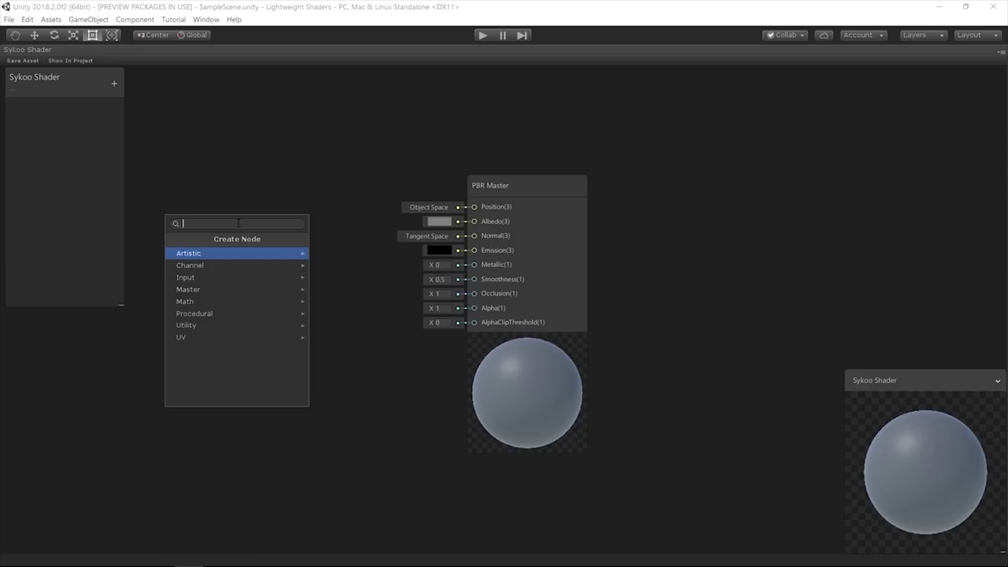
{"action": "type", "text": "color"}
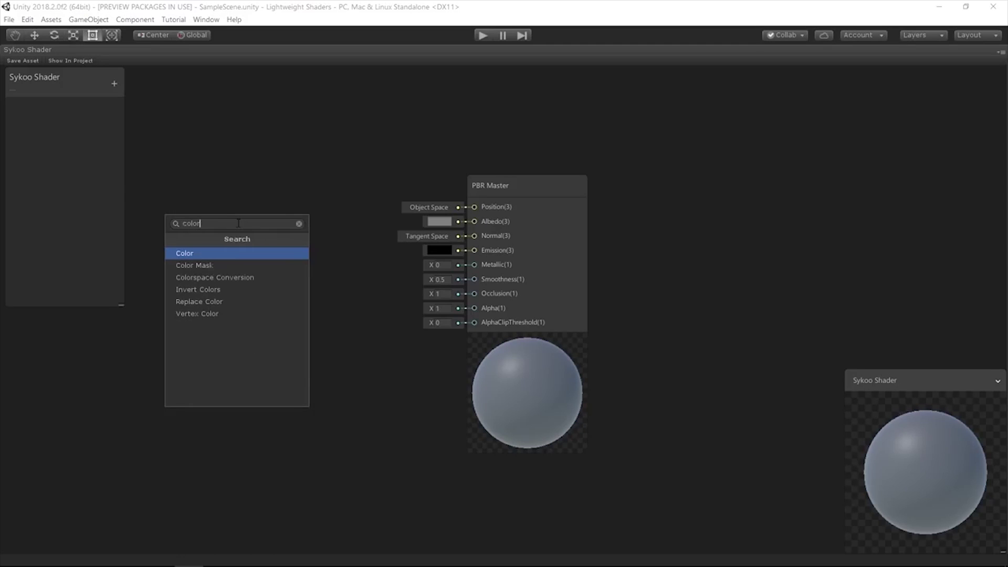
{"action": "key", "text": "Return"}
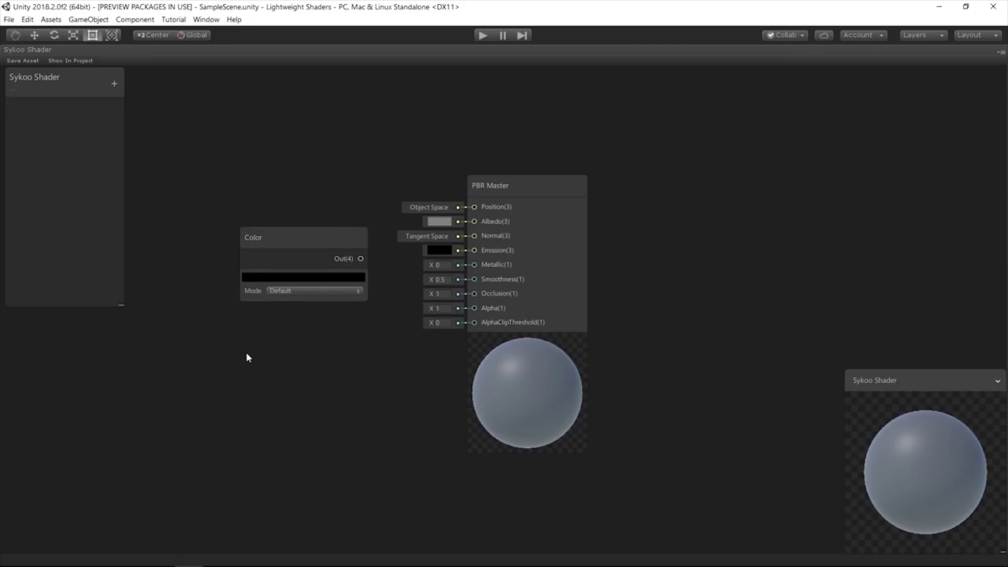
{"action": "left_click_drag", "start_coordinate": [293, 246], "coordinate": [213, 211]}
{"action": "middle_click_drag", "start_coordinate": [263, 335], "coordinate": [373, 326]}
{"action": "scroll", "coordinate": [373, 326], "scroll_direction": "down", "scroll_amount": 5}
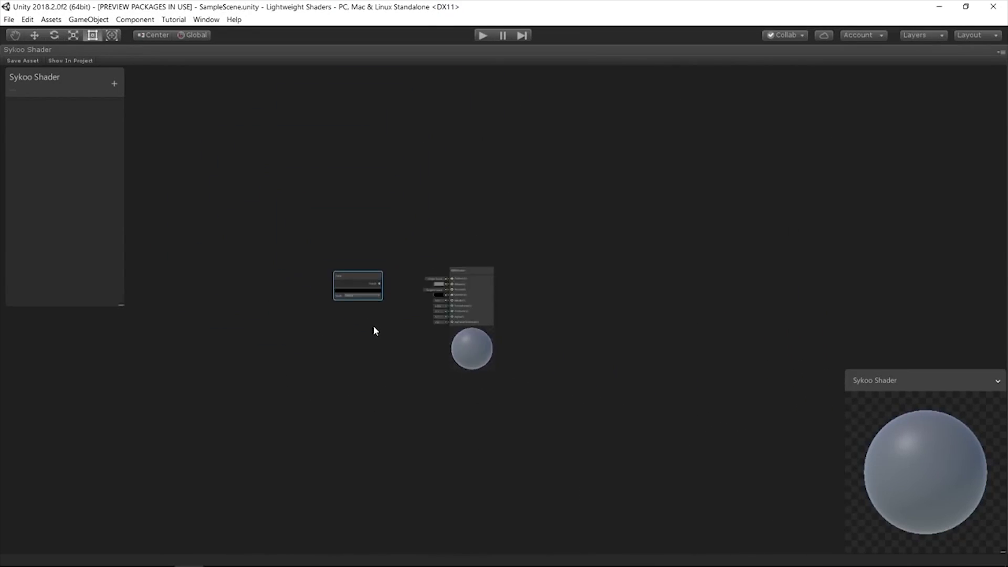
{"action": "scroll", "coordinate": [373, 327], "scroll_direction": "up", "scroll_amount": 5}
{"action": "scroll", "coordinate": [373, 325], "scroll_direction": "down", "scroll_amount": 3}
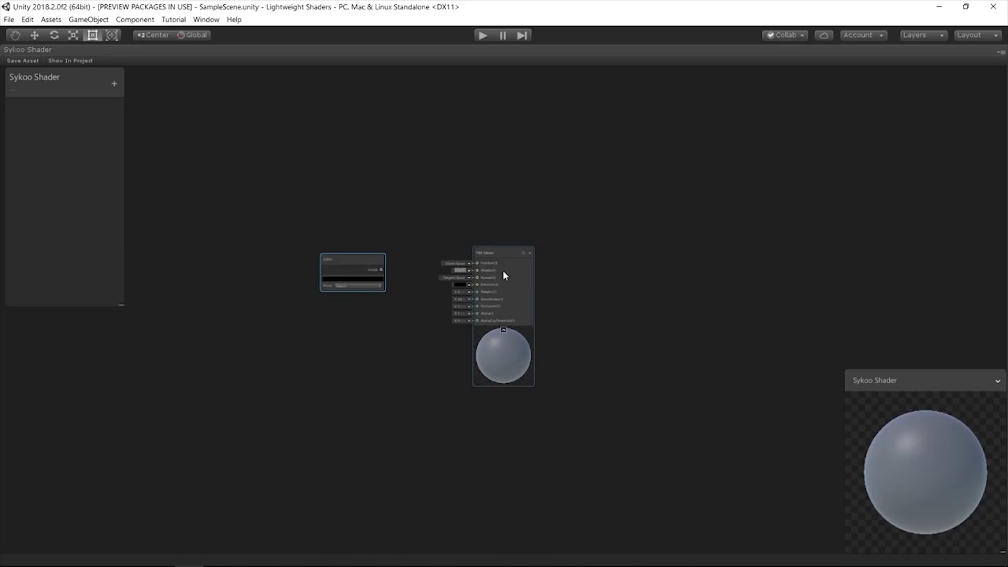
Arrange the Color node beside the PBR Master node and frame both in view
{"action": "left_click_drag", "start_coordinate": [503, 270], "coordinate": [863, 125]}
{"action": "middle_click_drag", "start_coordinate": [465, 340], "coordinate": [720, 245]}
{"action": "left_click_drag", "start_coordinate": [603, 188], "coordinate": [229, 364]}
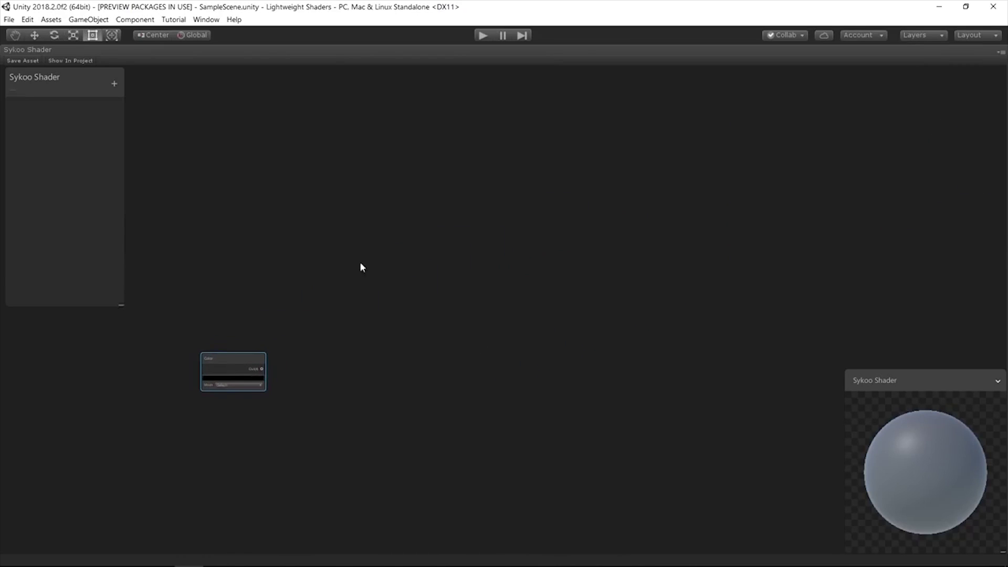
{"action": "key", "text": "a"}
{"action": "left_click_drag", "start_coordinate": [59, 479], "coordinate": [815, 134]}
{"action": "key", "text": "a"}
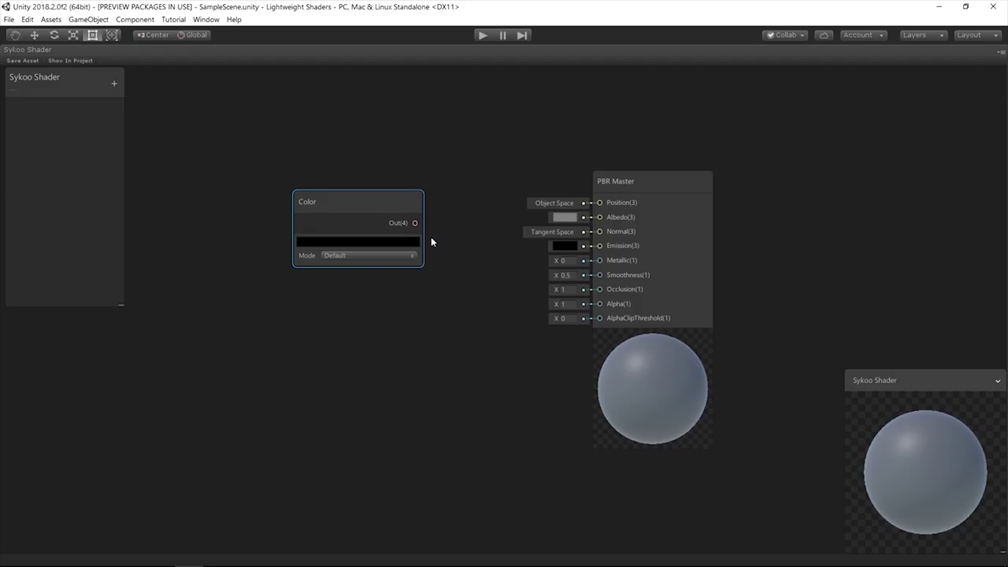
Connect the Color node's output to the PBR Master's Albedo input
{"action": "left_click_drag", "start_coordinate": [415, 223], "coordinate": [600, 218]}
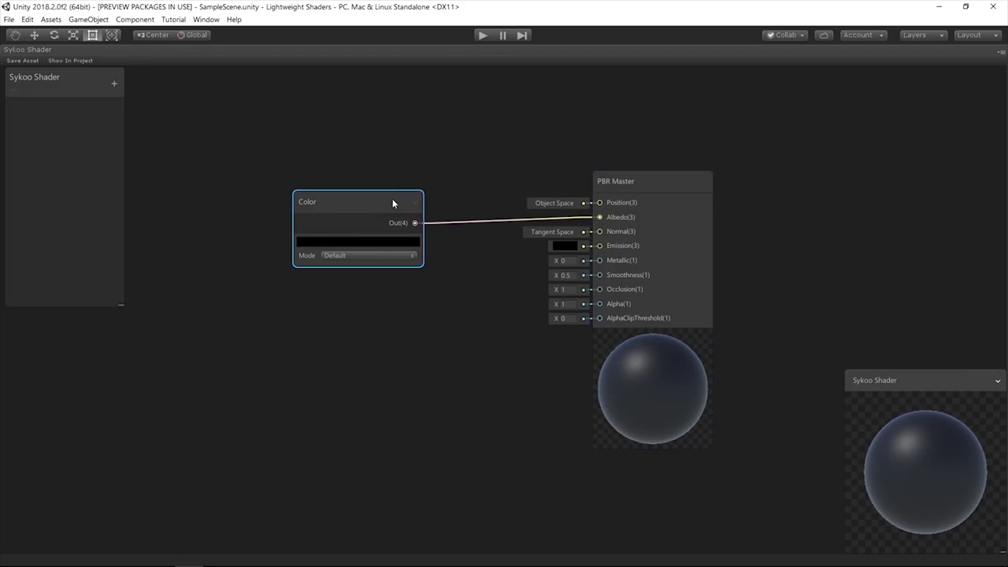
{"action": "left_click_drag", "start_coordinate": [392, 198], "coordinate": [394, 192]}
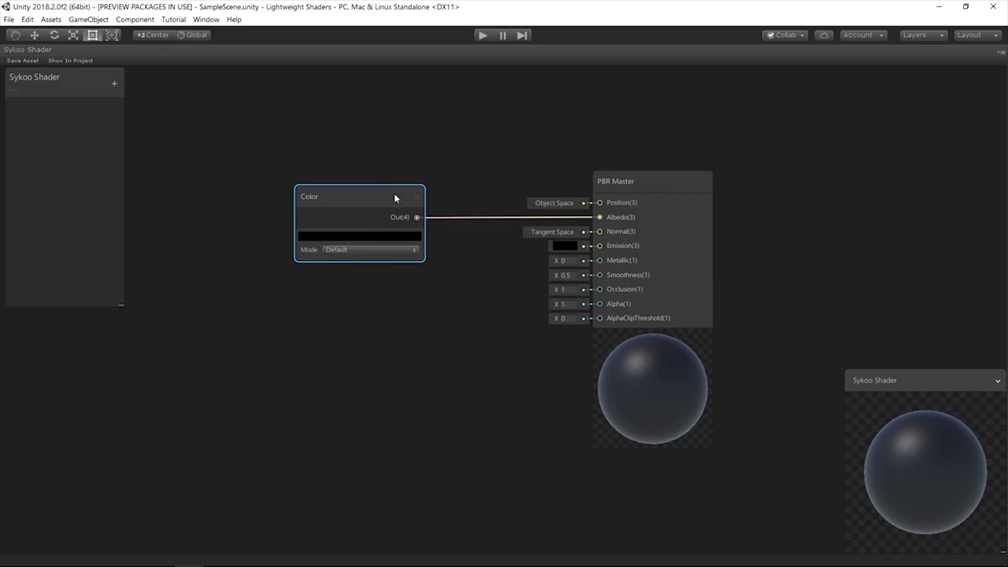
{"action": "left_click", "coordinate": [452, 177]}
{"action": "left_click", "coordinate": [497, 217]}
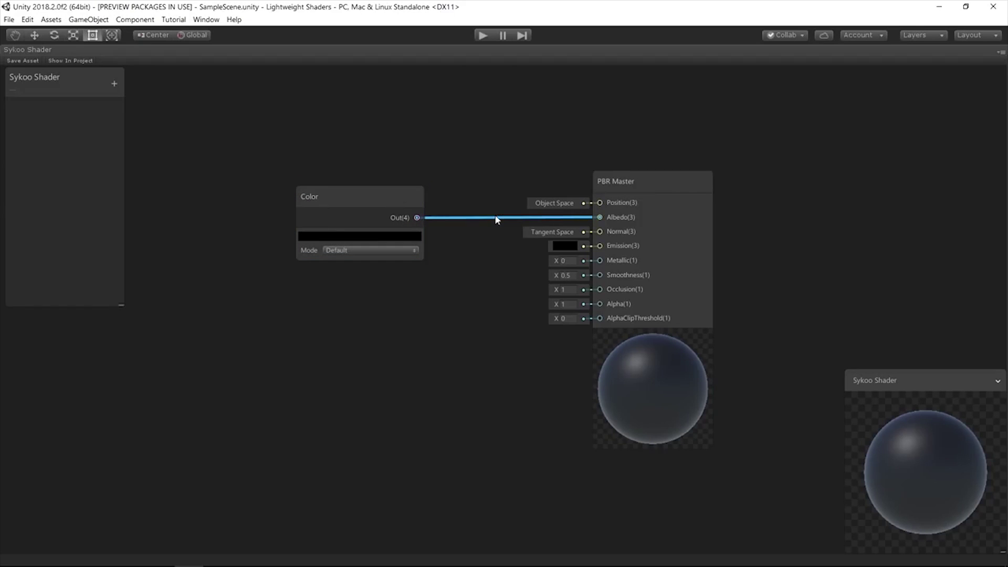
Set the Color node's colour to red
{"action": "left_click", "coordinate": [393, 234]}
{"action": "left_click", "coordinate": [188, 162]}
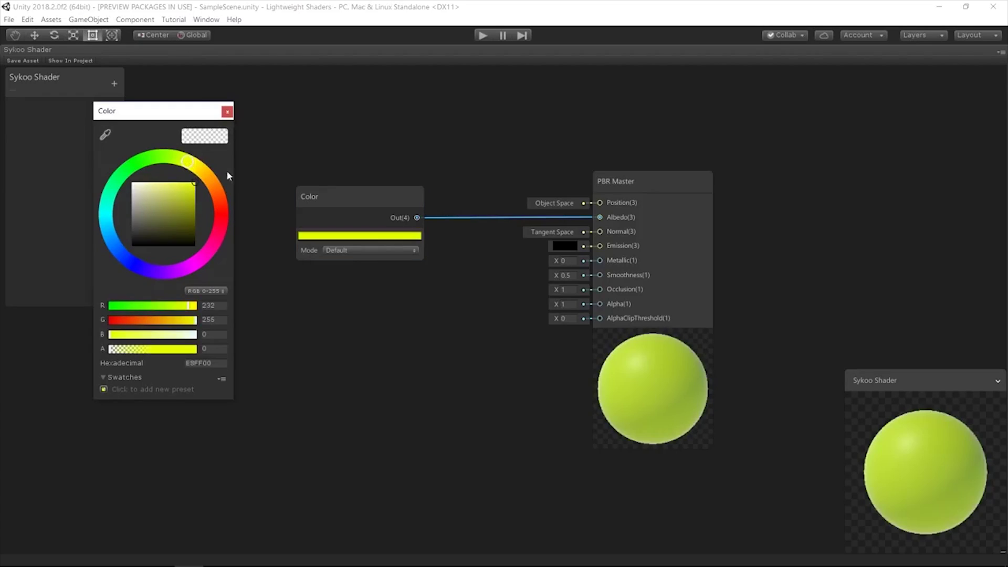
{"action": "left_click_drag", "start_coordinate": [227, 171], "coordinate": [233, 206]}
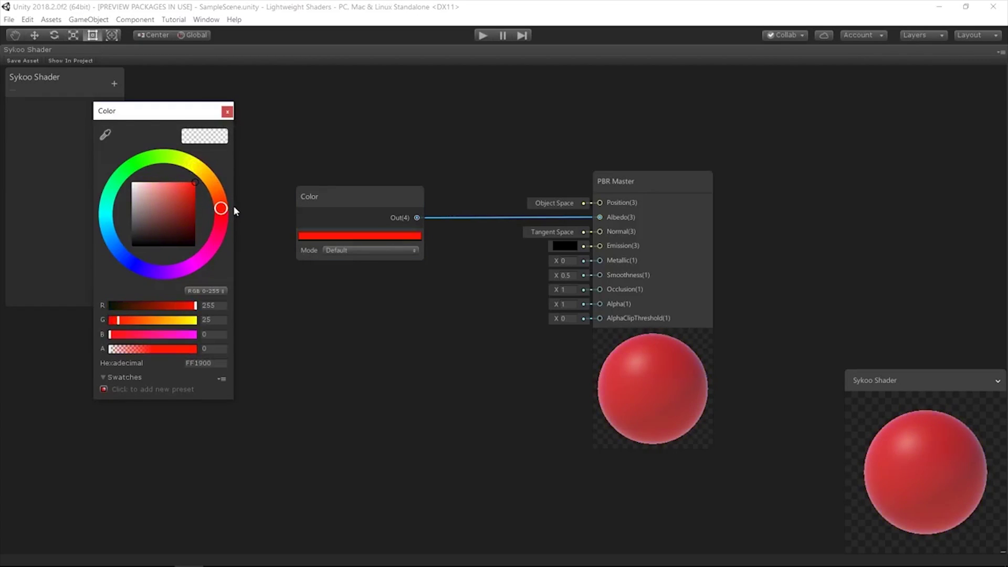
{"action": "left_click", "coordinate": [227, 111]}
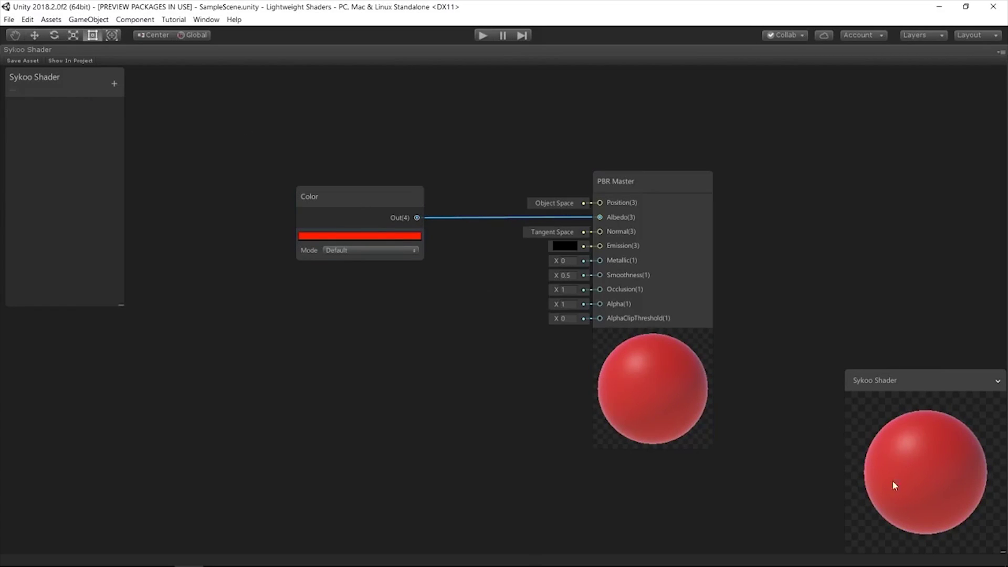
Reposition and enlarge the Main Preview window
{"action": "scroll", "coordinate": [919, 497], "scroll_direction": "down", "scroll_amount": 3}
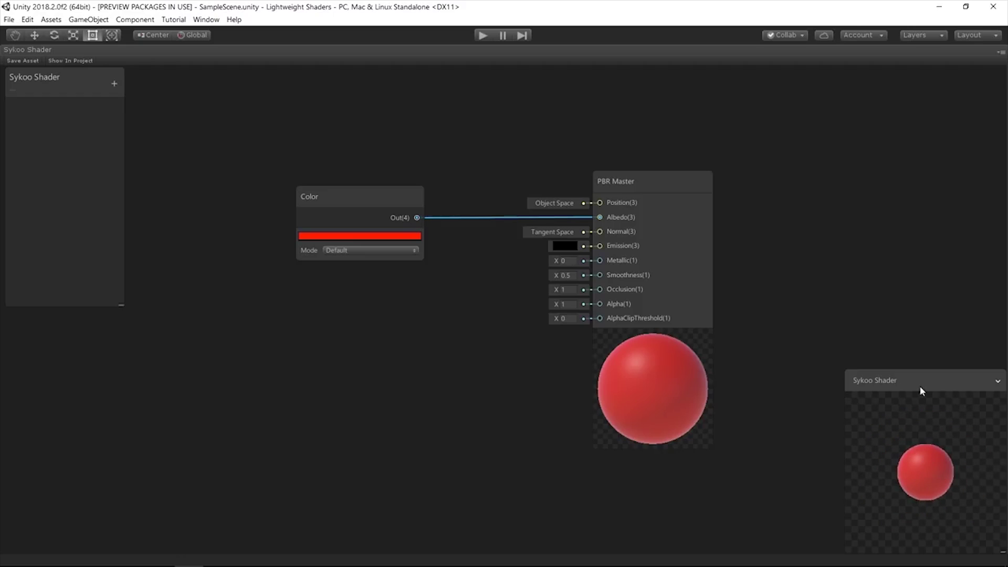
{"action": "left_click_drag", "start_coordinate": [919, 385], "coordinate": [896, 359]}
{"action": "left_click_drag", "start_coordinate": [946, 465], "coordinate": [977, 490]}
{"action": "left_click_drag", "start_coordinate": [856, 292], "coordinate": [889, 357]}
Collapse and re-expand the PBR Master node's preview
{"action": "left_click", "coordinate": [653, 337]}
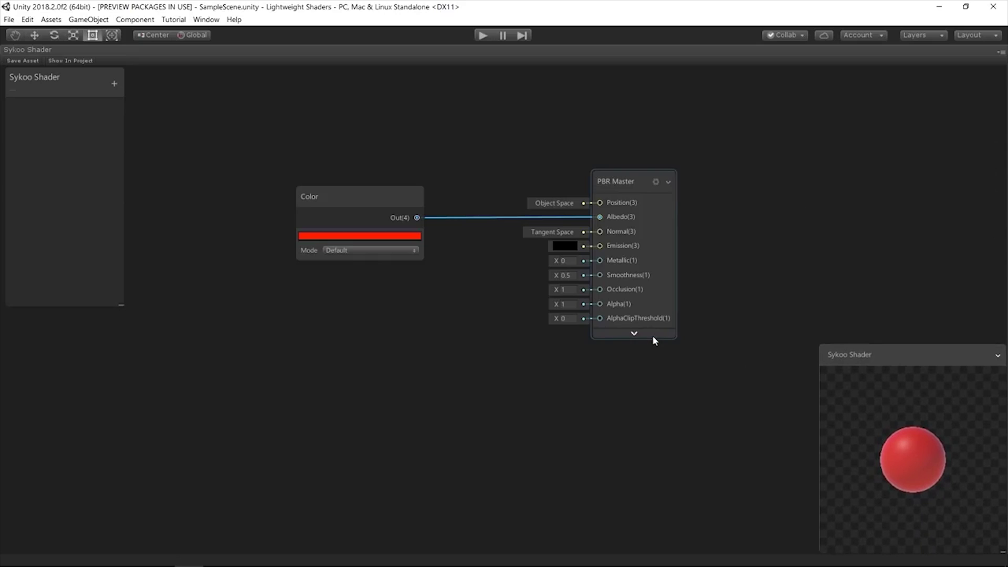
{"action": "left_click", "coordinate": [652, 335]}
{"action": "double_click", "coordinate": [652, 337]}
{"action": "left_click", "coordinate": [652, 336]}
{"action": "left_click", "coordinate": [638, 332]}
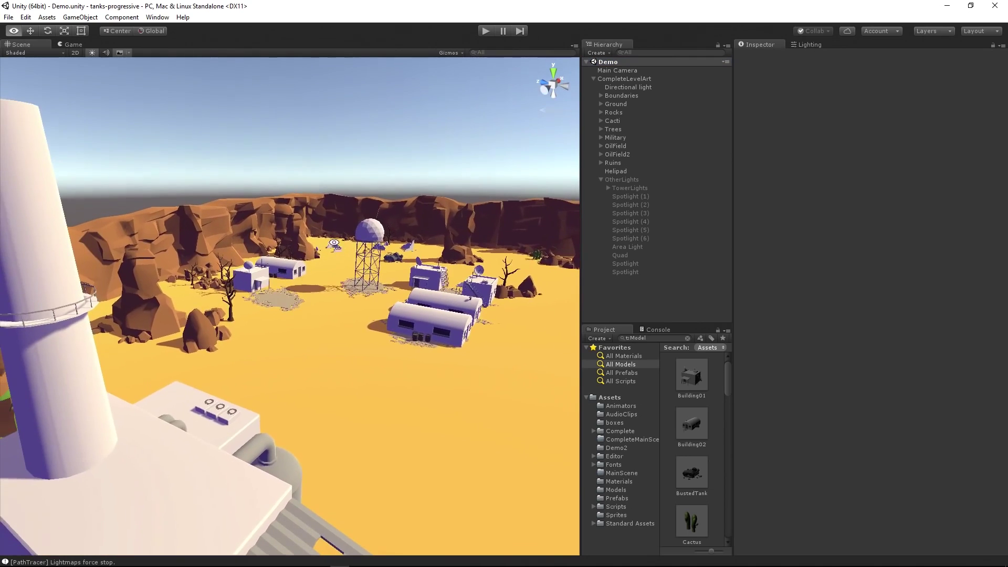
{"action": "left_click_drag", "start_coordinate": [334, 243], "coordinate": [339, 244], "text": "alt"}
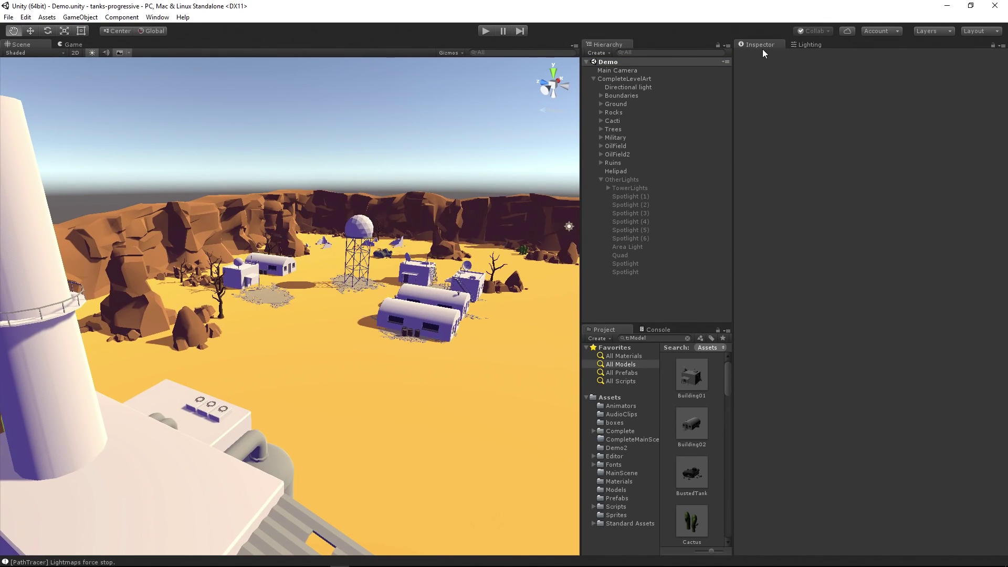
Enable Baked GI with the Progressive lightmapper and Auto baking, then look around the desert level
{"action": "left_click", "coordinate": [825, 44]}
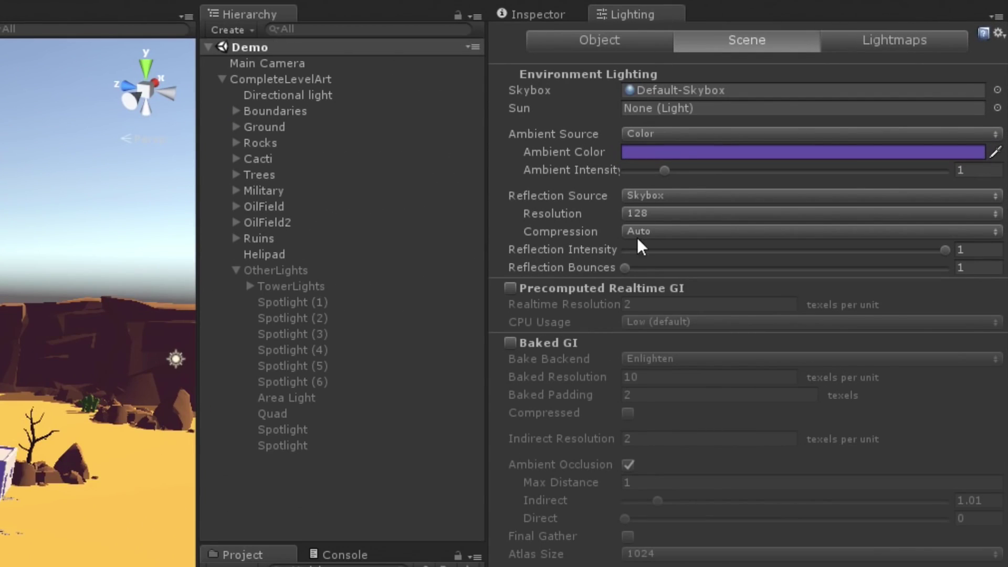
{"action": "left_click", "coordinate": [508, 344]}
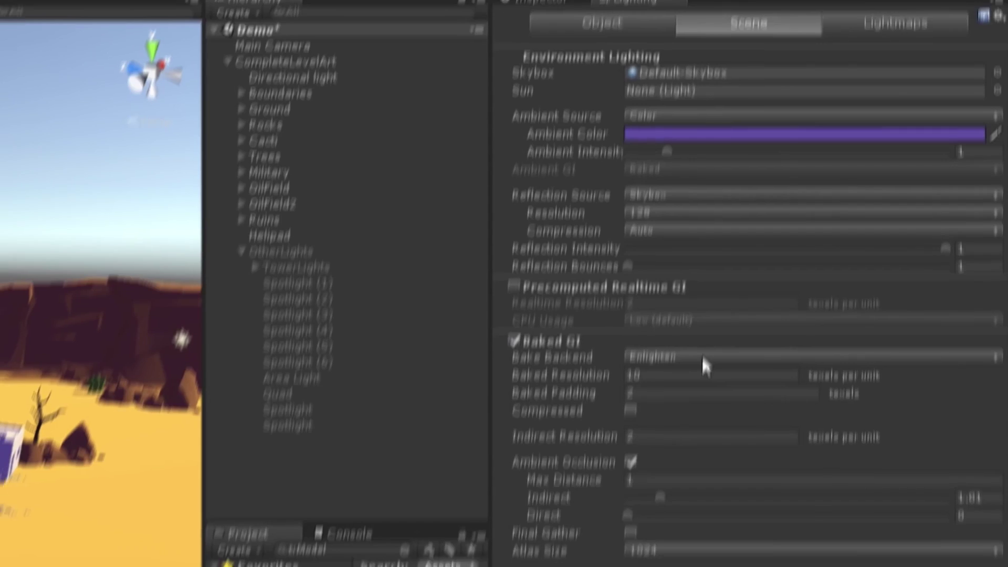
{"action": "left_click", "coordinate": [643, 377]}
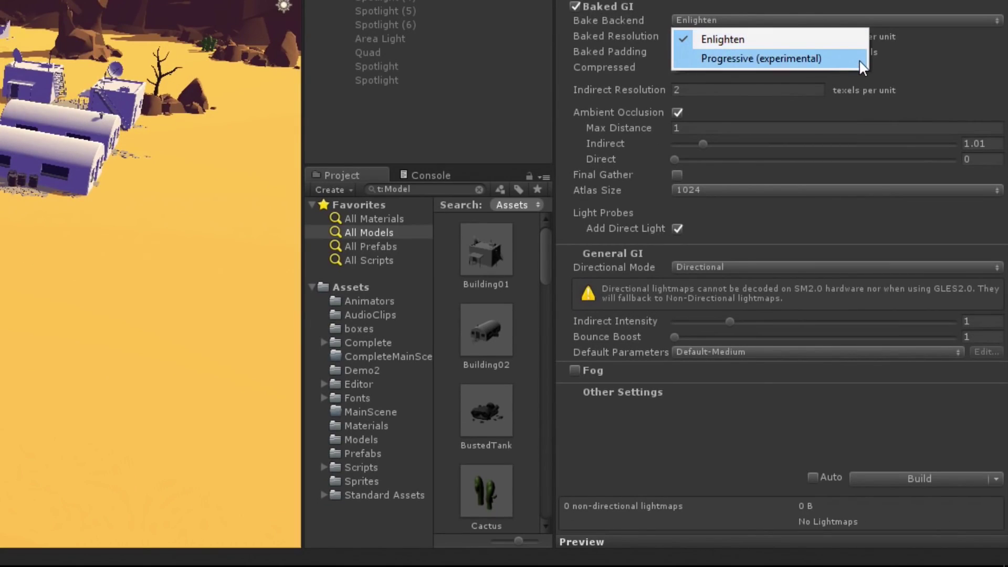
{"action": "left_click", "coordinate": [860, 61]}
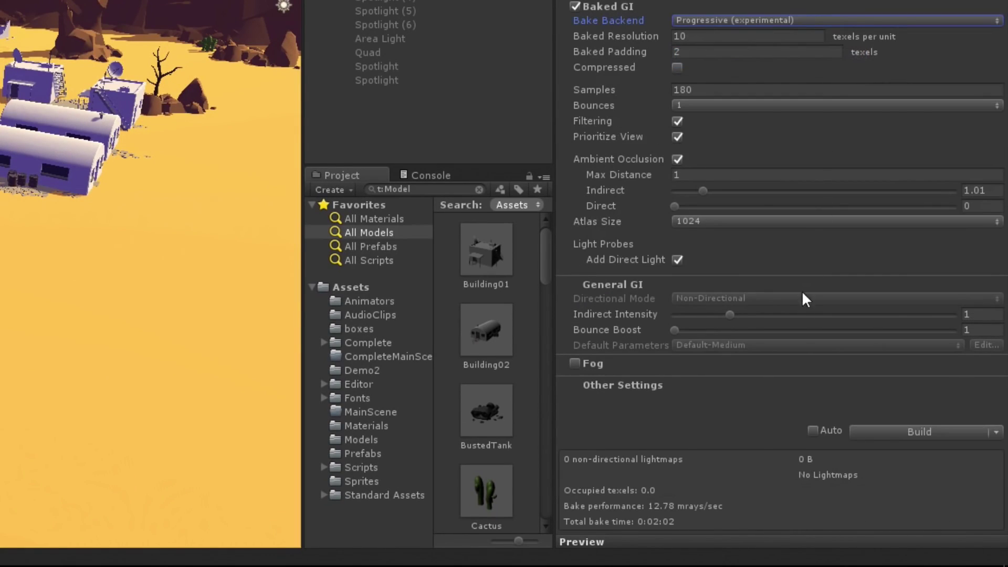
{"action": "left_click", "coordinate": [811, 430]}
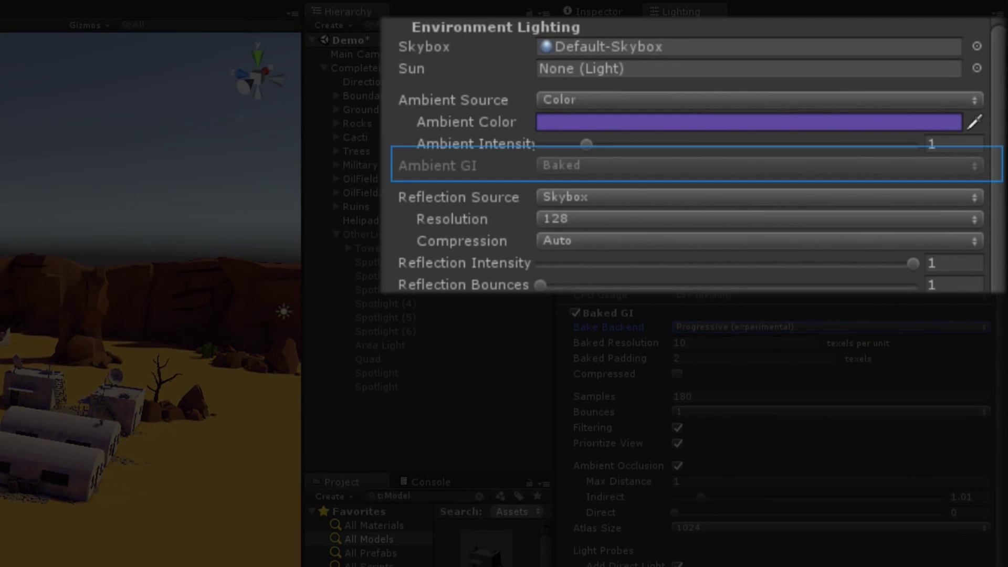
{"action": "right_click_drag", "start_coordinate": [53, 304], "coordinate": [184, 293]}
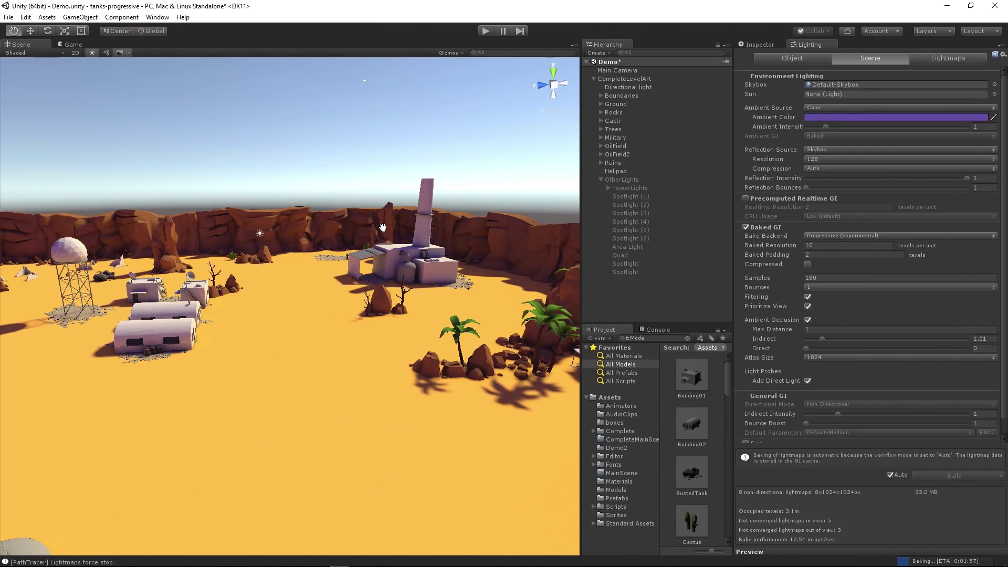
{"action": "right_click_drag", "start_coordinate": [382, 228], "coordinate": [561, 235]}
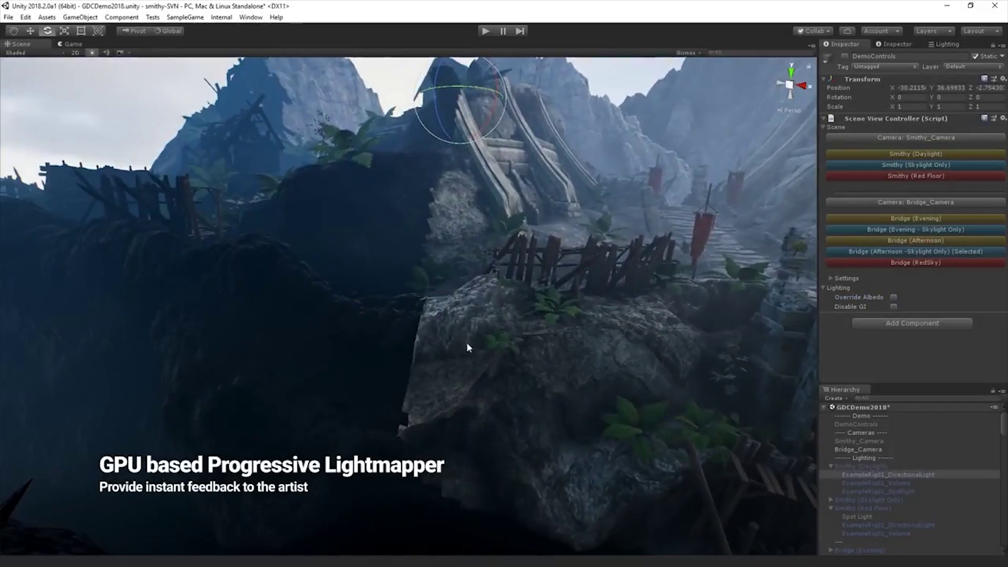
Compare the smithy's GI-off and red-floor lighting setups, then enable Baked Global Illumination
{"action": "right_click_drag", "start_coordinate": [511, 360], "coordinate": [531, 370]}
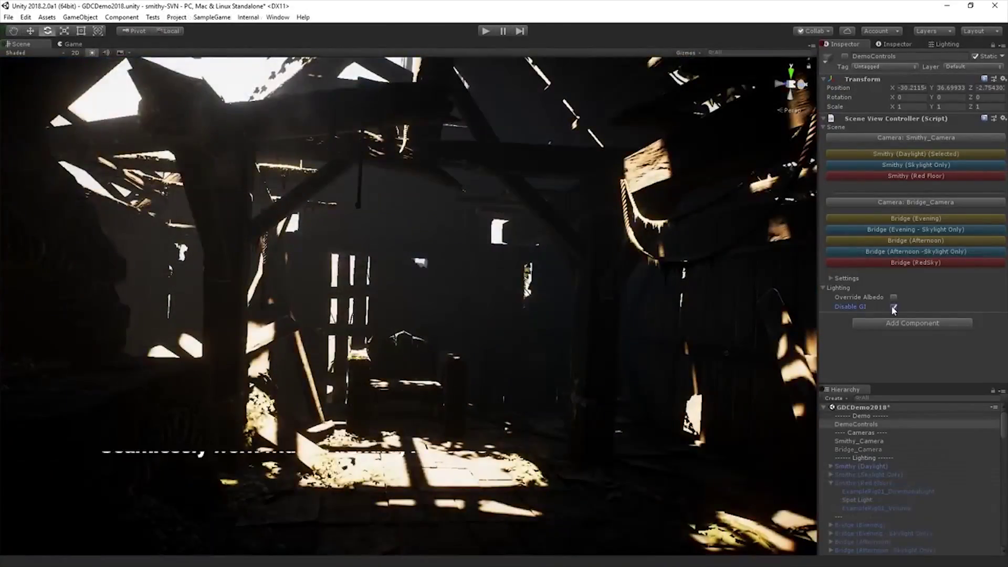
{"action": "left_click", "coordinate": [894, 306]}
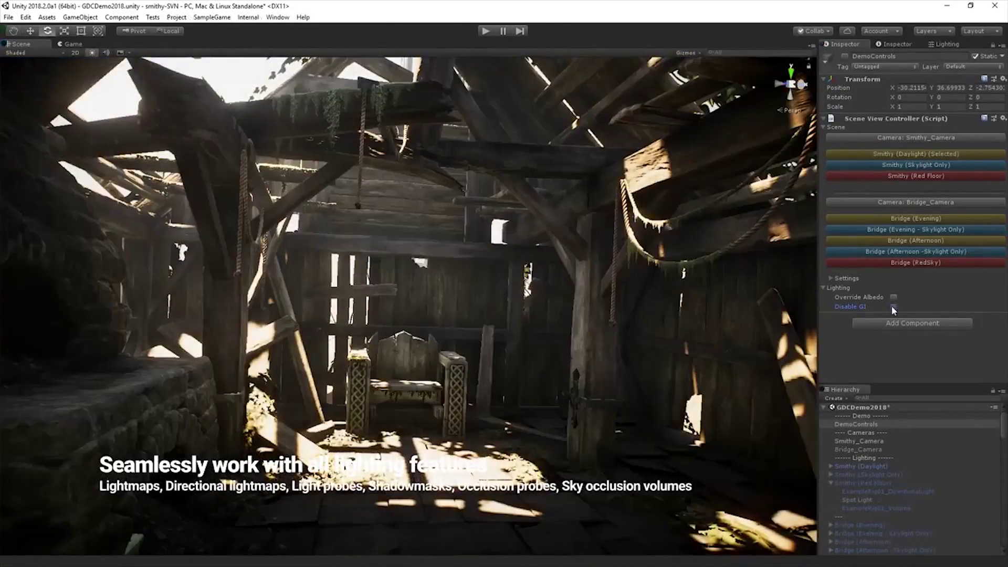
{"action": "left_click", "coordinate": [902, 176]}
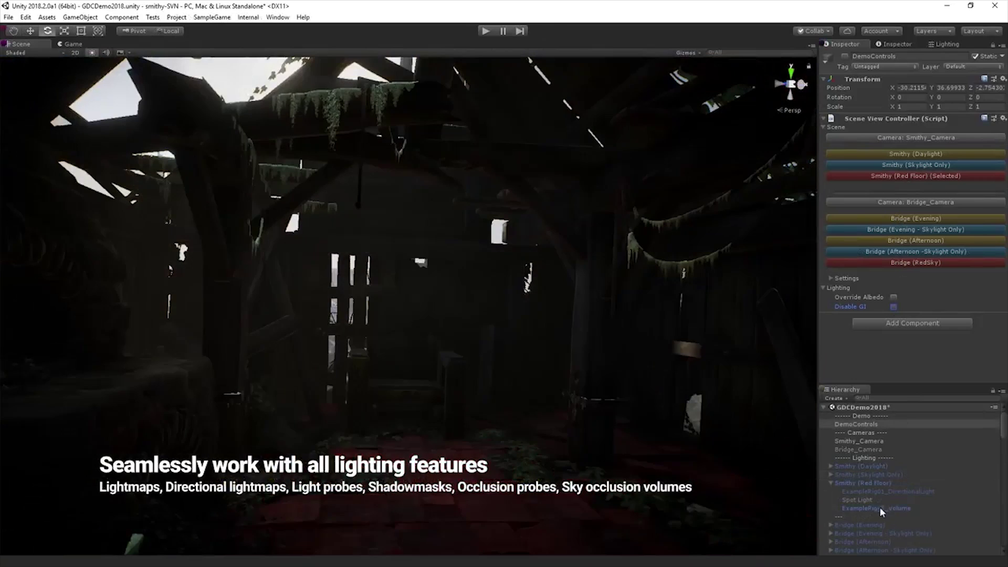
{"action": "left_click", "coordinate": [863, 501]}
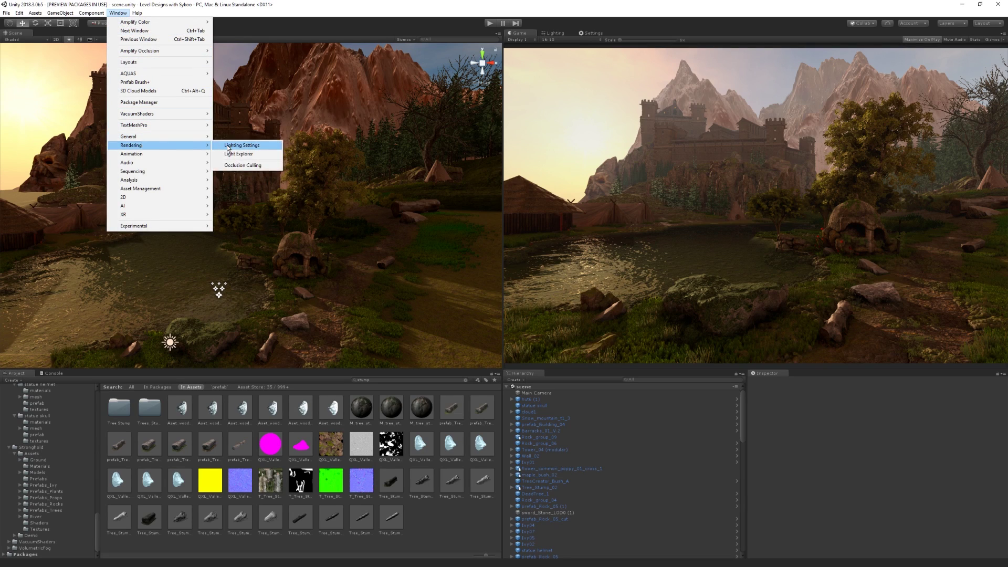
{"action": "left_click", "coordinate": [238, 145]}
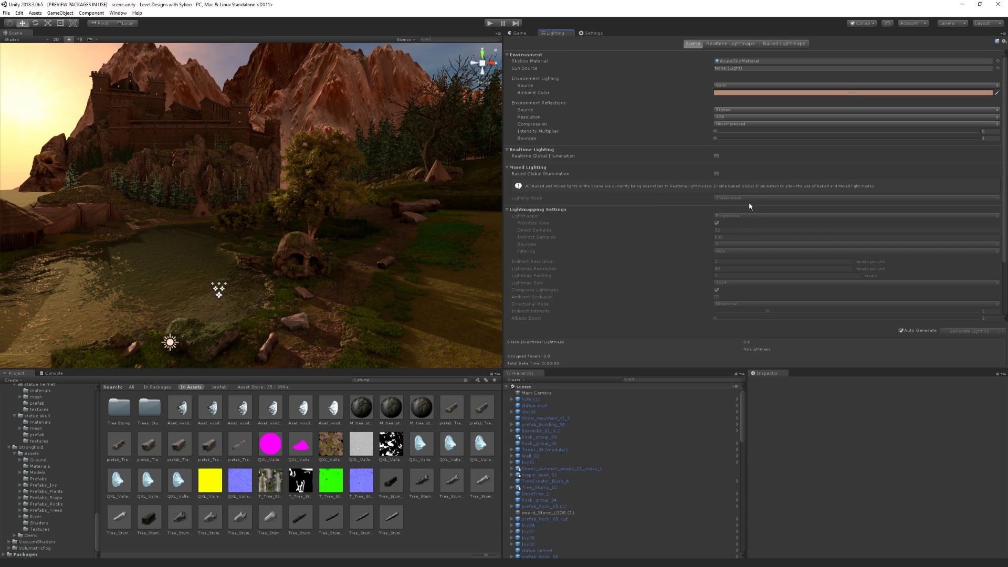
{"action": "left_click", "coordinate": [716, 174]}
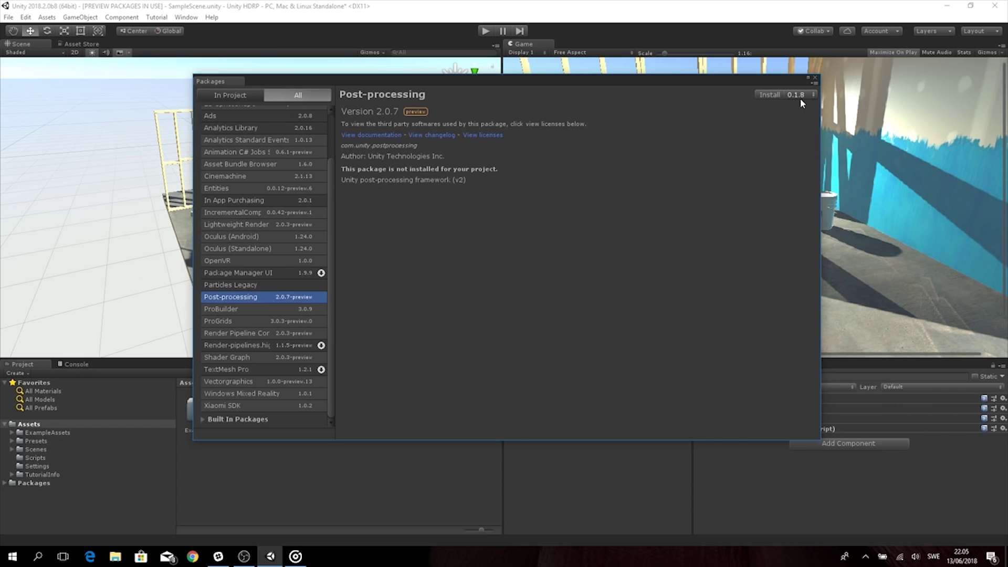
Install Post-processing version 2.0.7-preview from the Package Manager
{"action": "left_click", "coordinate": [800, 97]}
{"action": "mouse_move", "coordinate": [822, 115]}
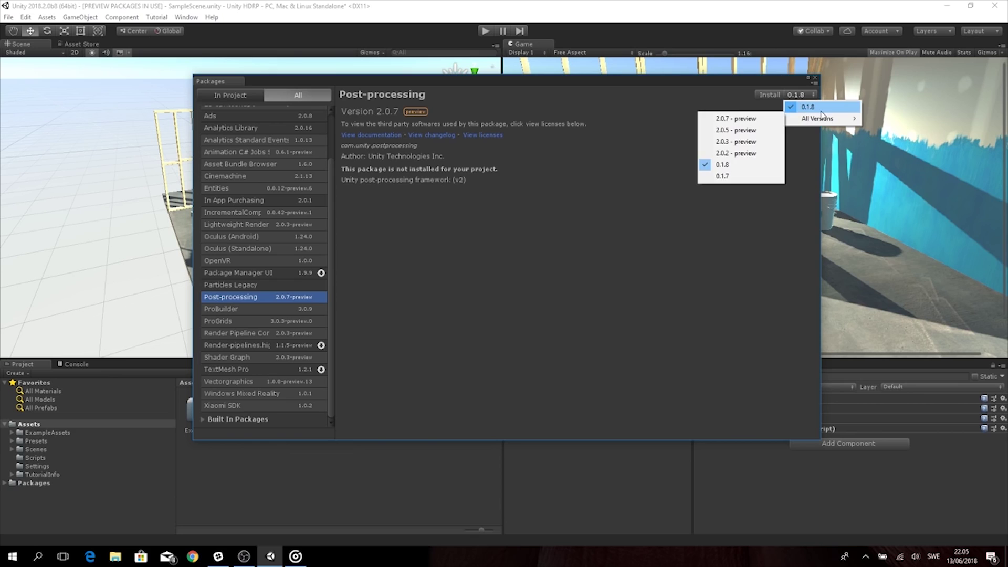
{"action": "left_click", "coordinate": [760, 119]}
{"action": "left_click", "coordinate": [769, 95]}
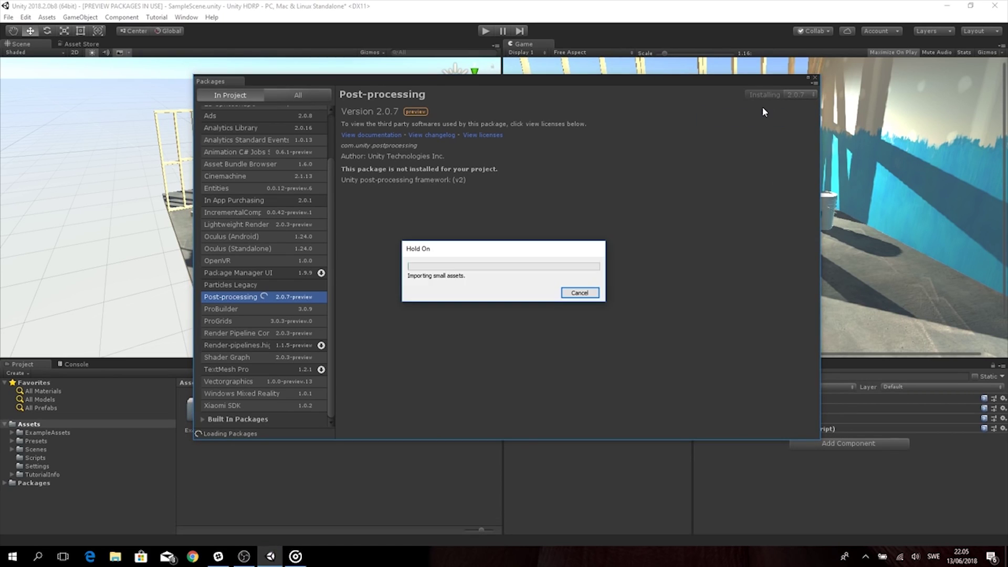
{"action": "left_click", "coordinate": [251, 94]}
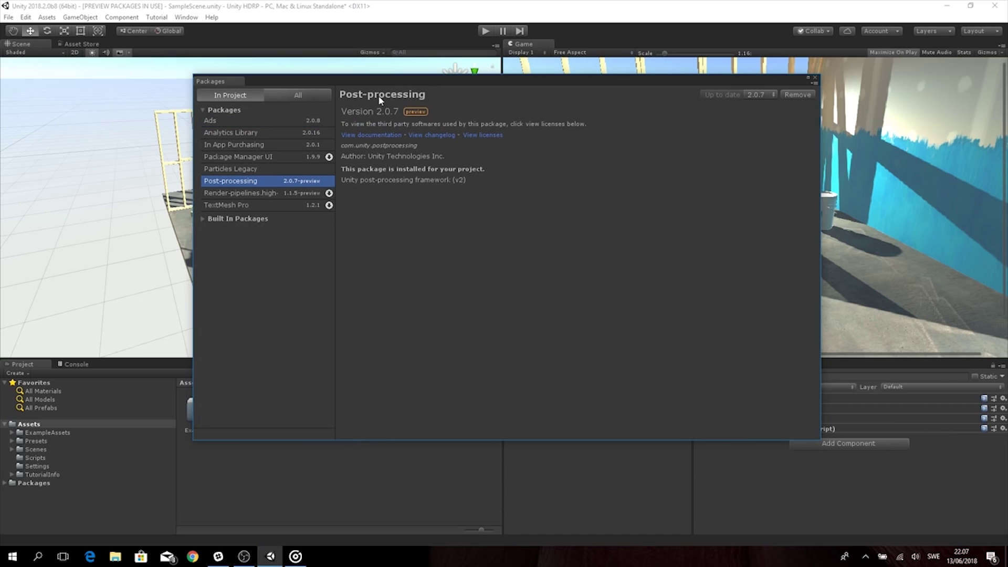
{"action": "left_click", "coordinate": [815, 78]}
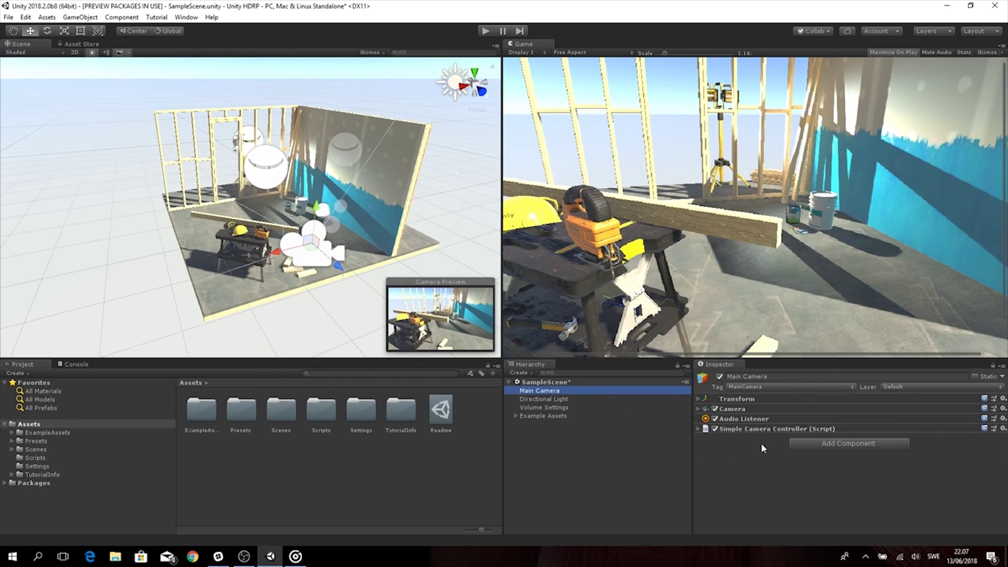
Add a Post-process Layer to the Main Camera using the PostProcessing layer
{"action": "left_click", "coordinate": [800, 443]}
{"action": "type", "text": "post"}
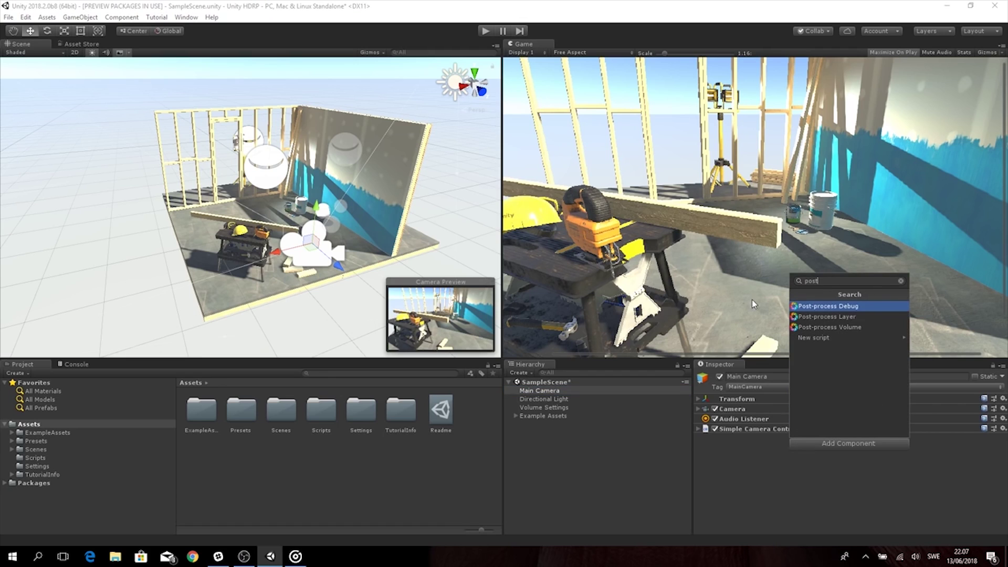
{"action": "left_click", "coordinate": [831, 317]}
{"action": "scroll", "coordinate": [855, 452], "scroll_direction": "down", "scroll_amount": 3}
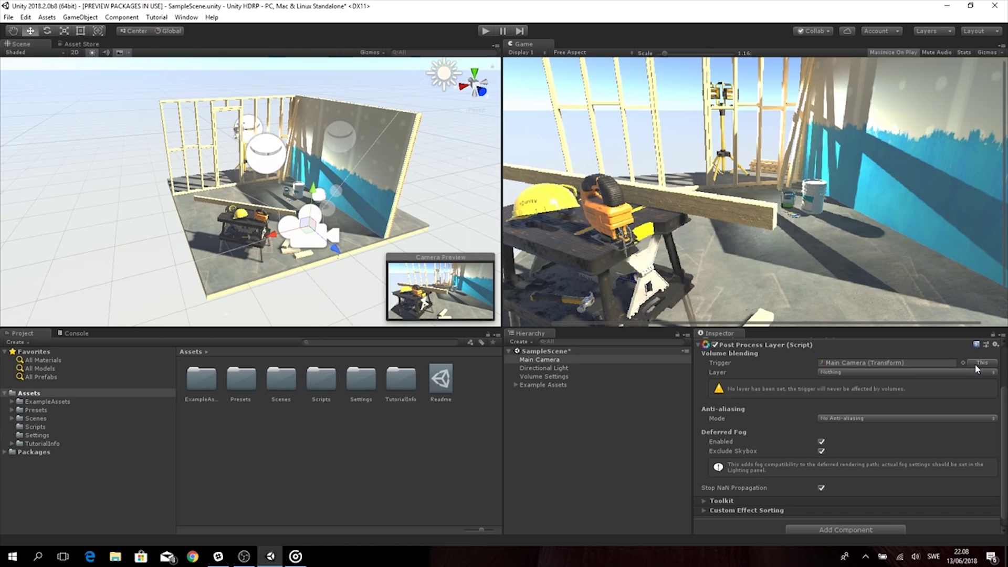
{"action": "left_click", "coordinate": [827, 372]}
{"action": "left_click", "coordinate": [856, 468]}
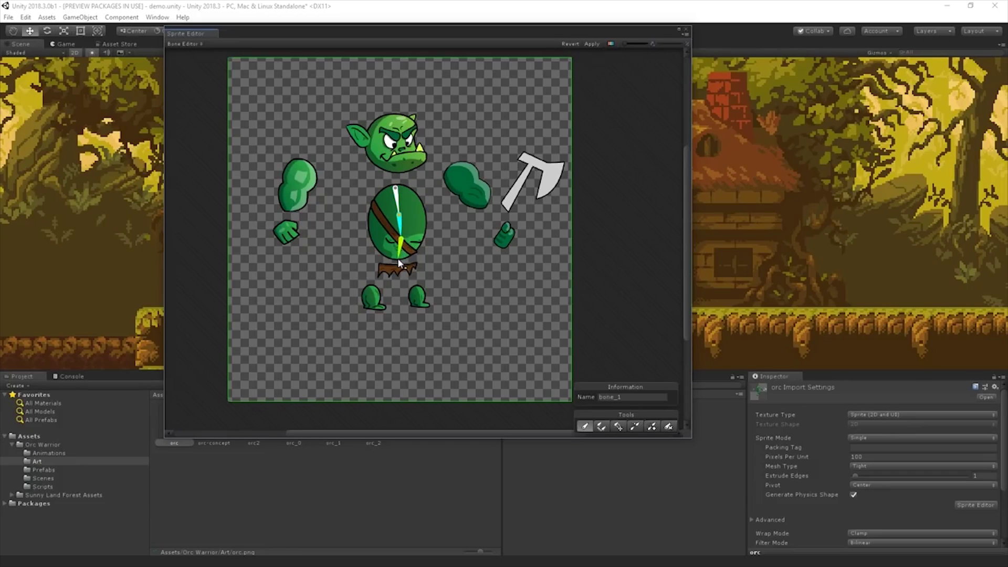
End the new bone at the bottom of the orc's torso and stop drawing bones
{"action": "left_click", "coordinate": [399, 215]}
{"action": "key", "text": "Escape"}
{"action": "middle_click_drag", "start_coordinate": [474, 274], "coordinate": [483, 282]}
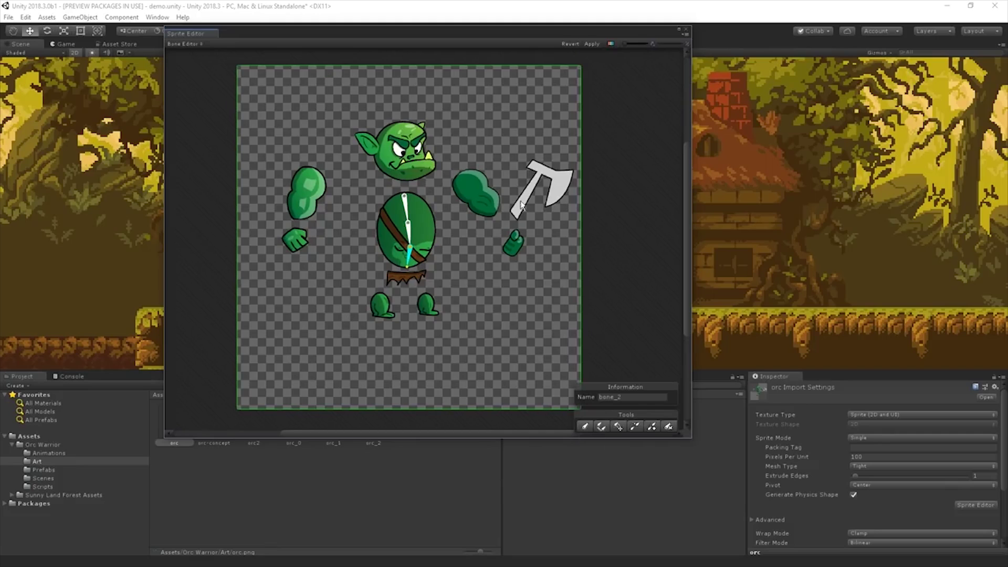
{"action": "scroll", "coordinate": [521, 205], "scroll_direction": "up", "scroll_amount": 2}
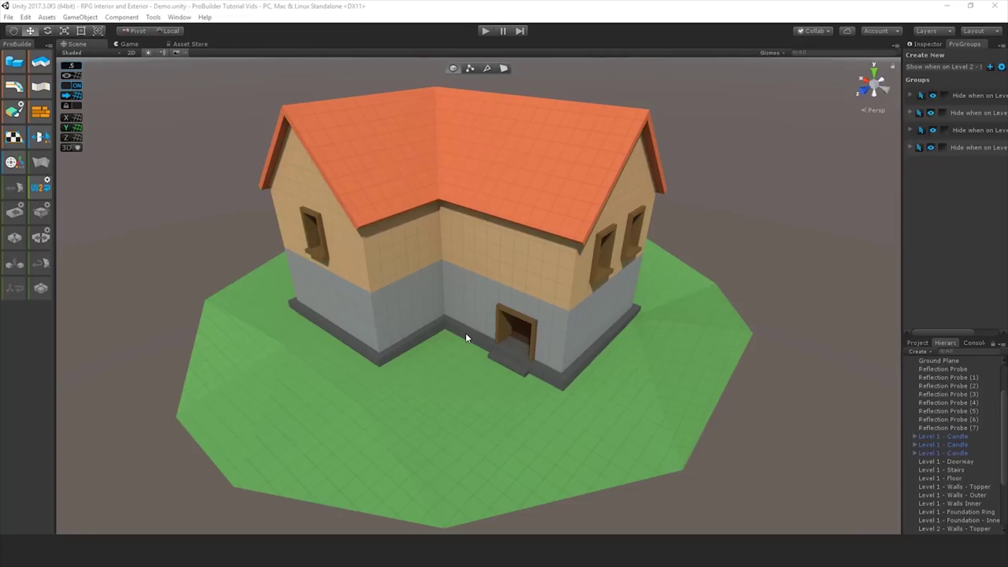
{"action": "left_click_drag", "start_coordinate": [626, 285], "coordinate": [815, 296], "text": "alt"}
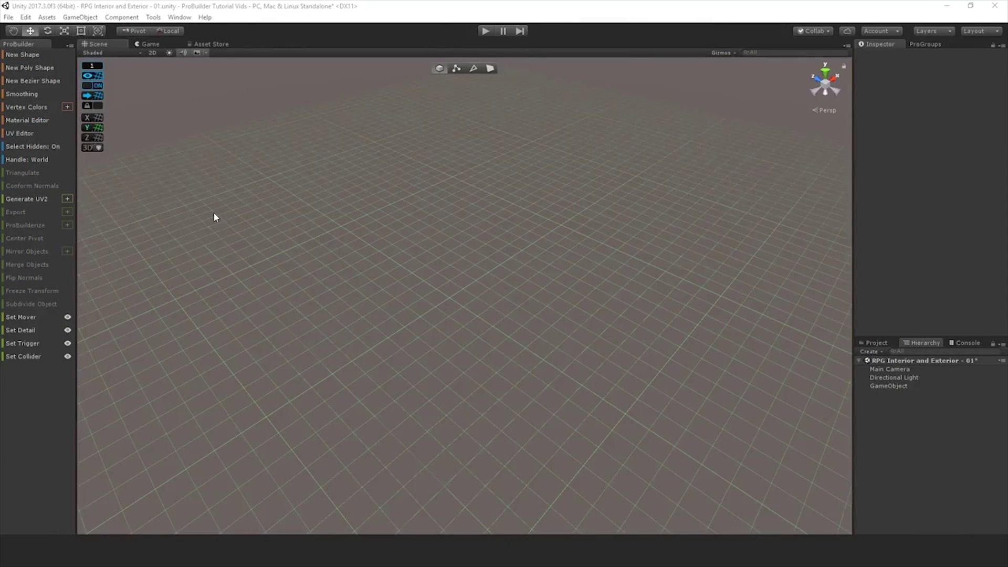
Create two extruded L-shaped ProBuilder poly shapes on the grid
{"action": "left_click", "coordinate": [148, 299]}
{"action": "left_click", "coordinate": [147, 299]}
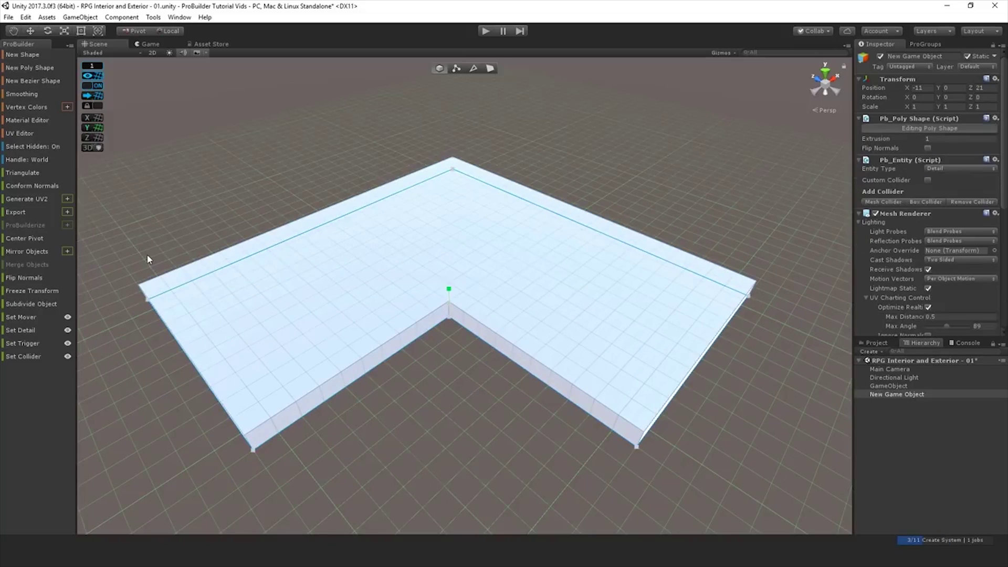
{"action": "left_click", "coordinate": [717, 210]}
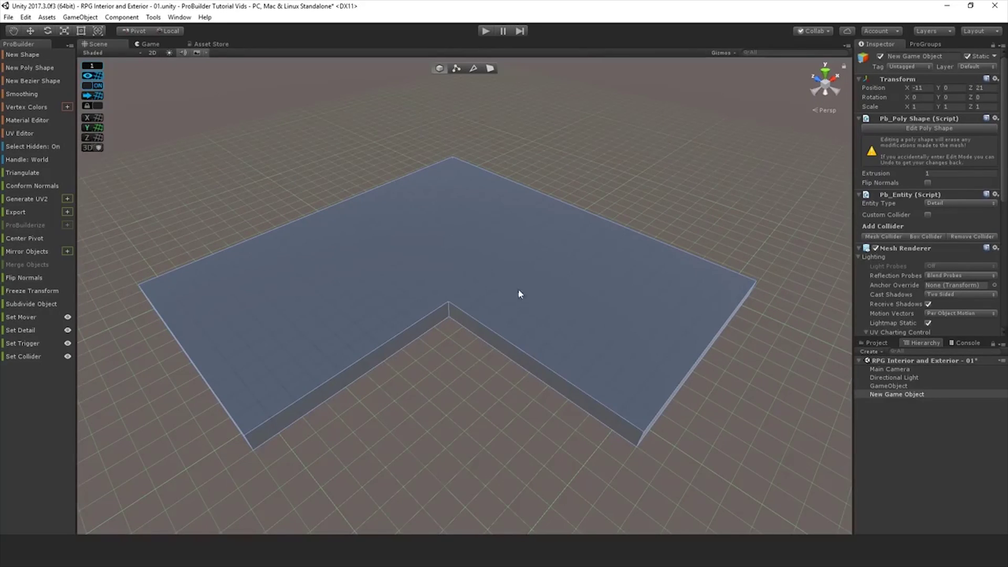
{"action": "left_click", "coordinate": [166, 284]}
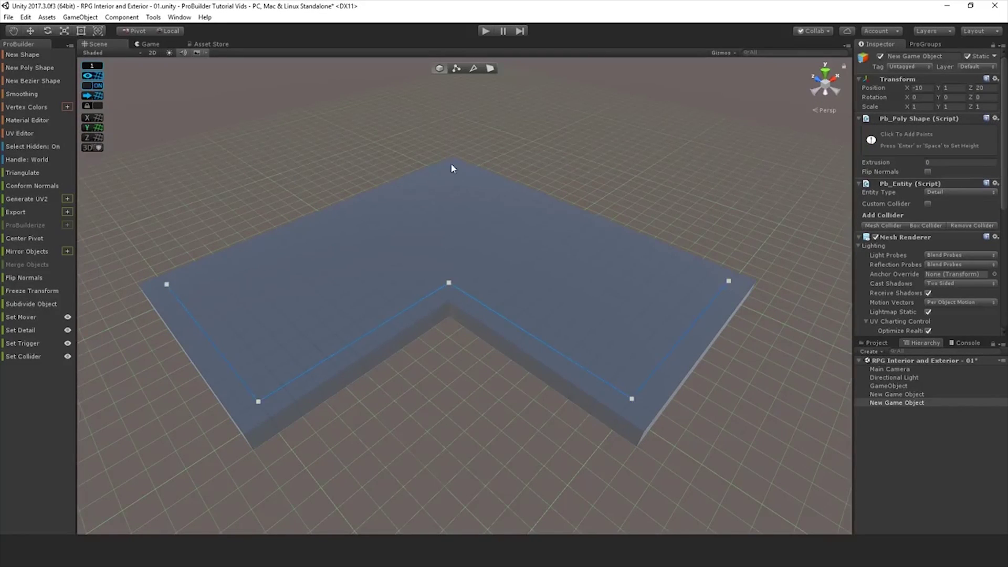
{"action": "left_click", "coordinate": [452, 168]}
{"action": "key", "text": "Return"}
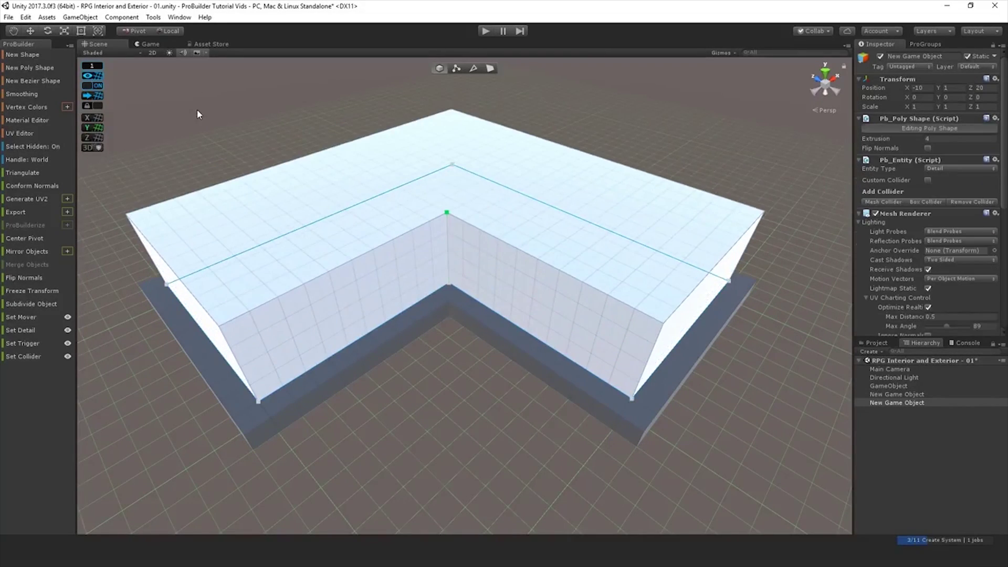
{"action": "left_click", "coordinate": [503, 484]}
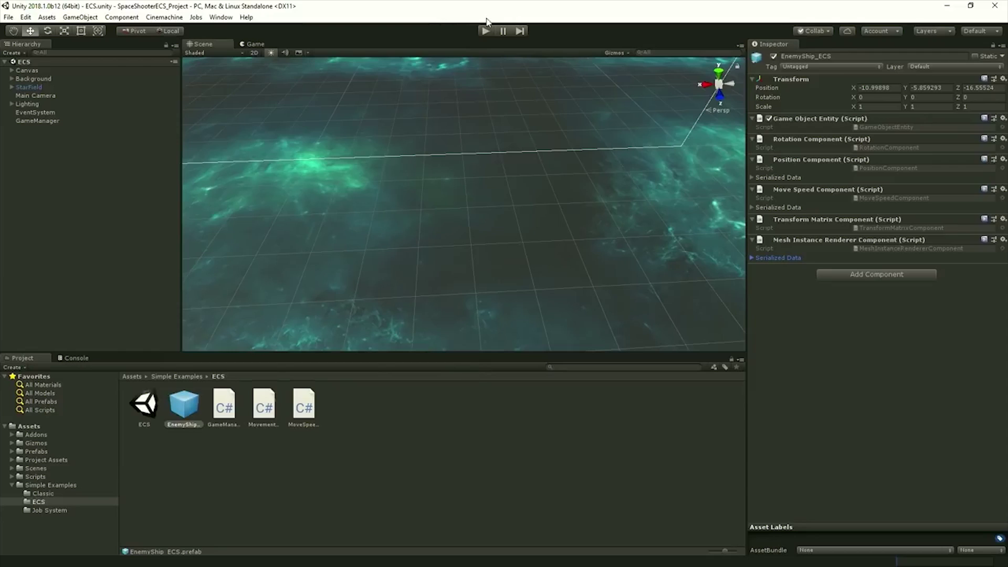
{"action": "left_click", "coordinate": [485, 31]}
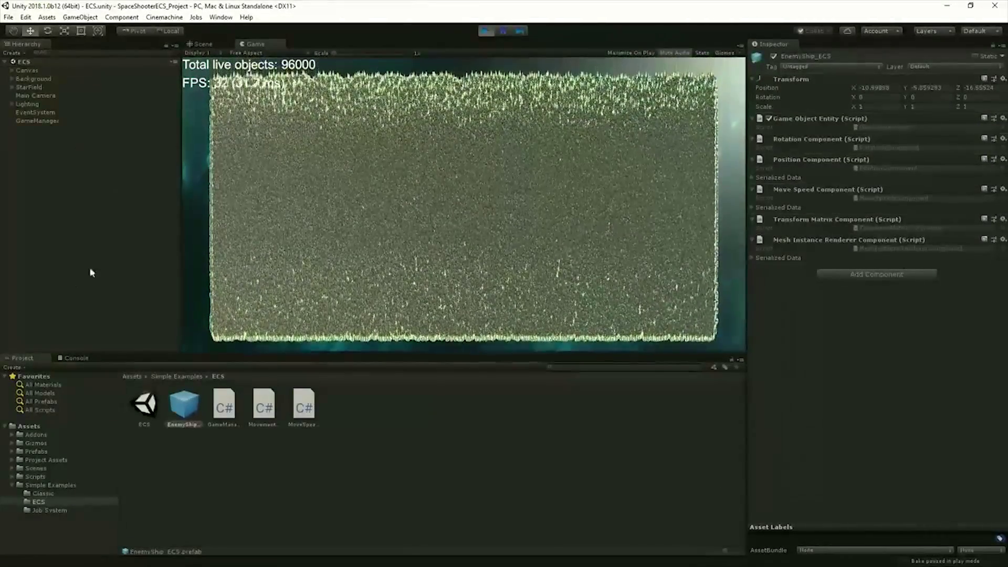
{"action": "left_click", "coordinate": [209, 45]}
{"action": "right_click_drag", "start_coordinate": [443, 207], "coordinate": [294, 95]}
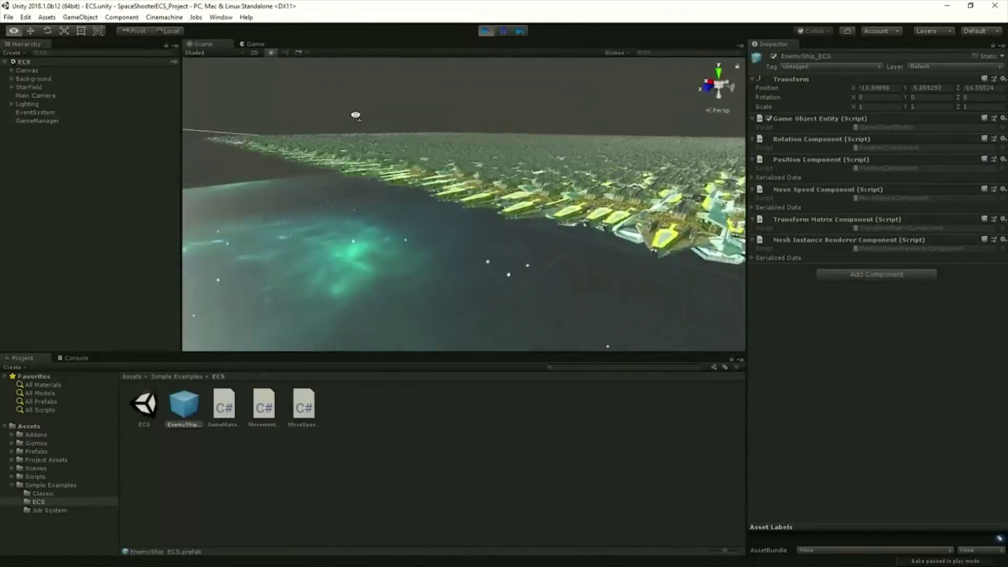
{"action": "left_click", "coordinate": [255, 45]}
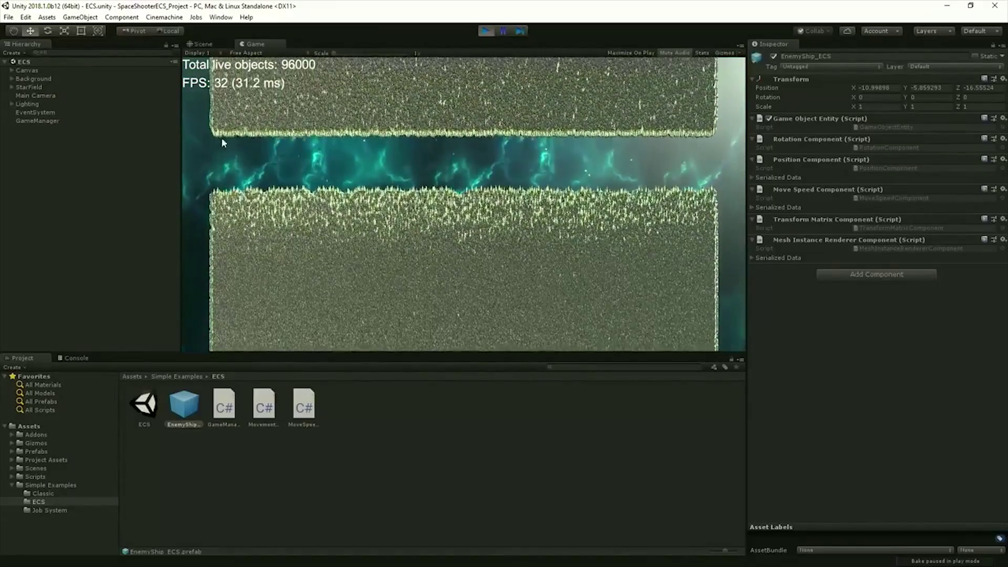
{"action": "left_click", "coordinate": [485, 31]}
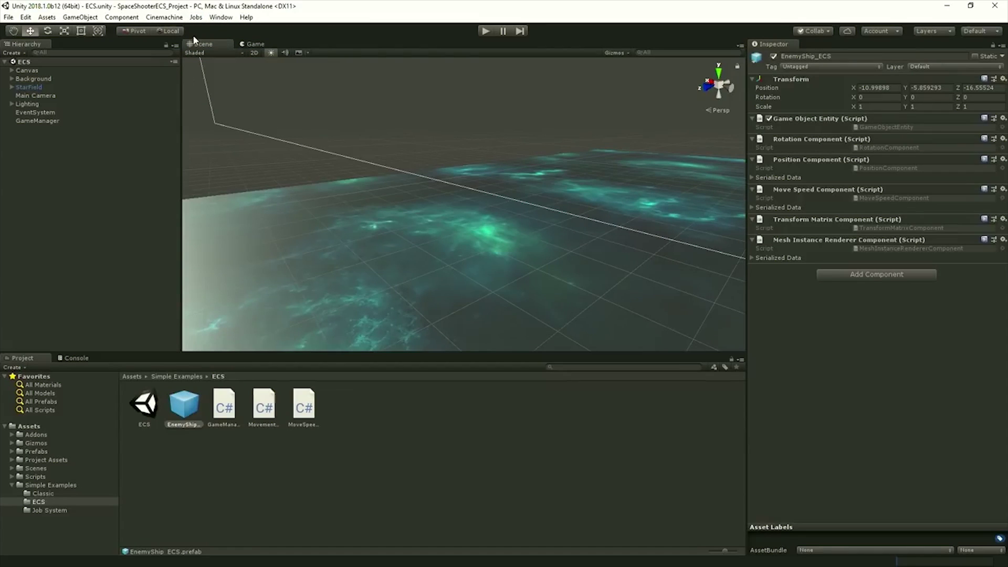
{"action": "left_click", "coordinate": [195, 17]}
Enter Play mode with Ctrl+P to run the ECS space-shooter demo
{"action": "key", "text": "ctrl+p"}
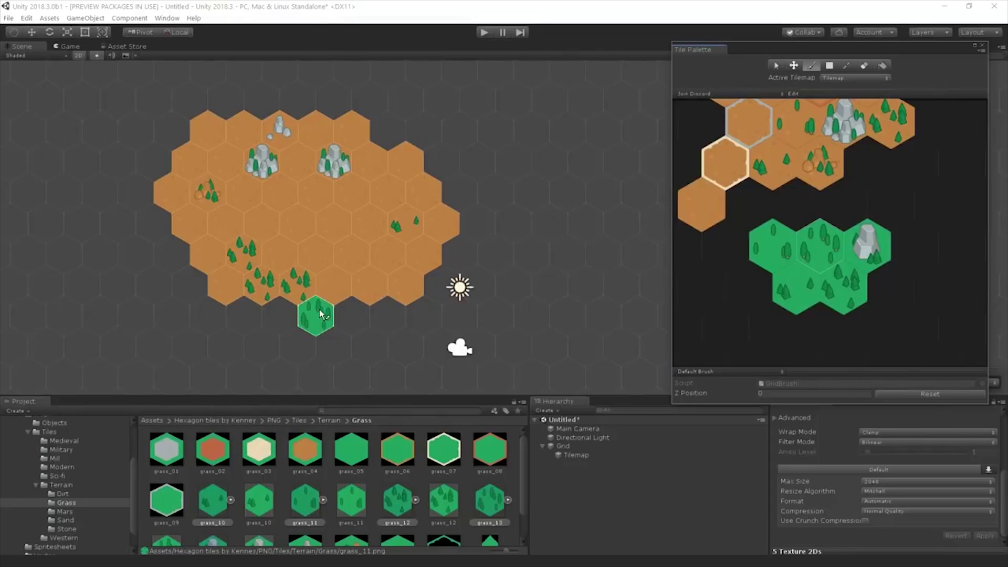
Paint green grass tiles onto the isometric tilemap, select two landscape tiles, and open Addressables
{"action": "mouse_move", "coordinate": [228, 324]}
{"action": "left_mouse_down"}
{"action": "mouse_move", "coordinate": [199, 308]}
{"action": "mouse_move", "coordinate": [158, 238]}
{"action": "left_mouse_up"}
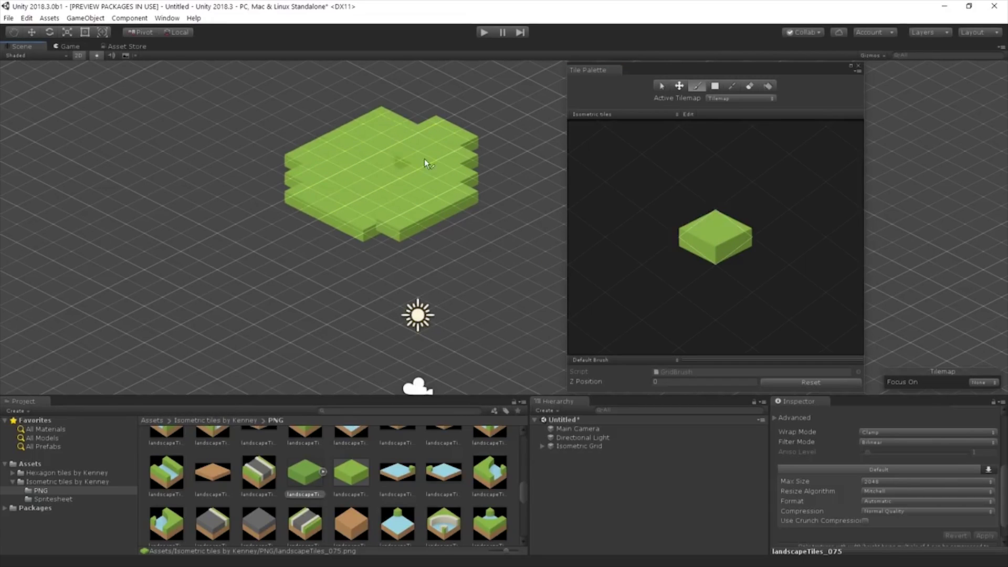
{"action": "mouse_move", "coordinate": [424, 159]}
{"action": "left_mouse_down"}
{"action": "mouse_move", "coordinate": [427, 235]}
{"action": "mouse_move", "coordinate": [398, 235]}
{"action": "left_mouse_up"}
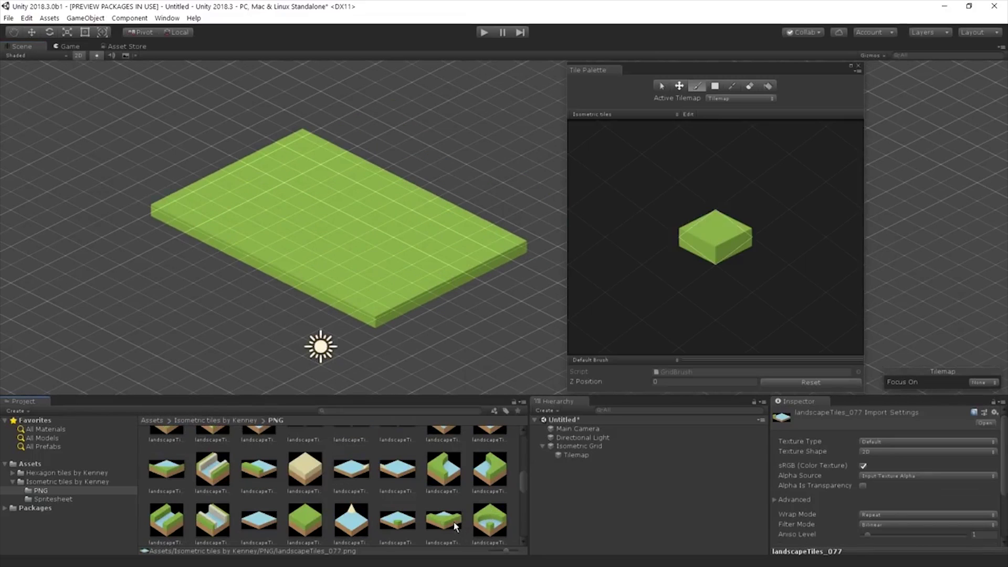
{"action": "left_click", "coordinate": [443, 466], "text": "ctrl"}
{"action": "left_click", "coordinate": [490, 466], "text": "ctrl"}
{"action": "scroll", "coordinate": [499, 504], "scroll_direction": "up", "scroll_amount": 1}
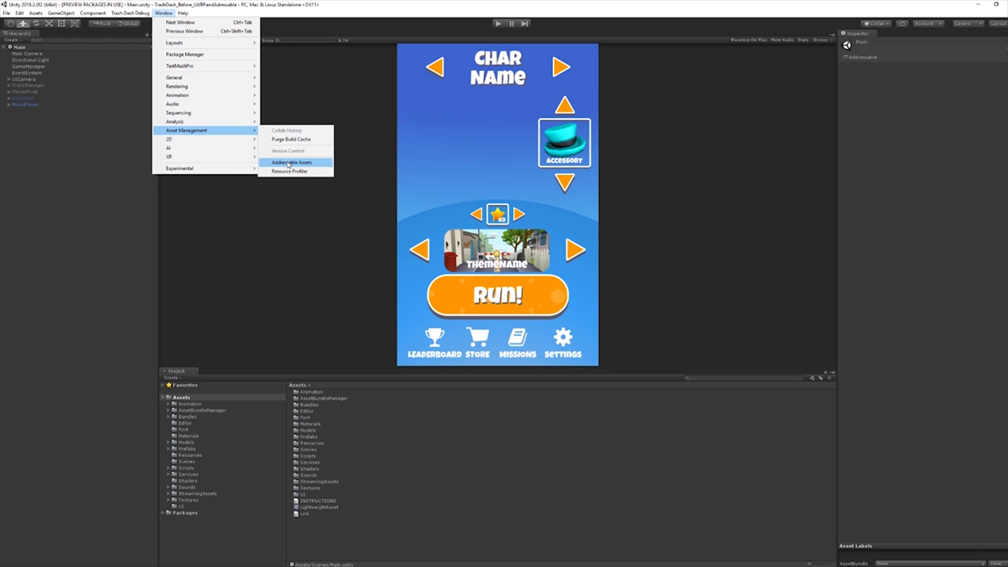
{"action": "left_click", "coordinate": [293, 163]}
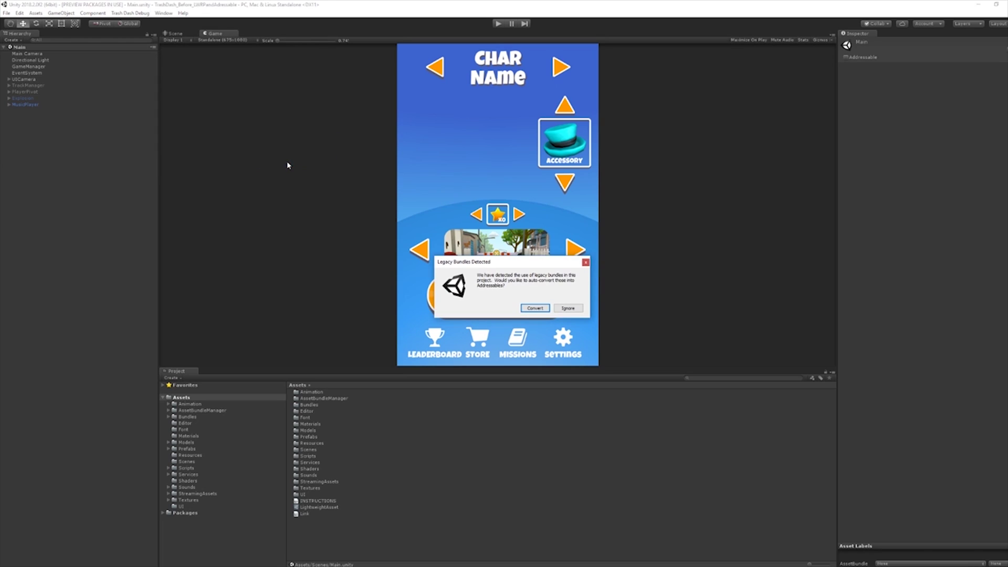
Skip legacy bundle conversion, create Addressables settings, and select the Cat character prefab
{"action": "left_click", "coordinate": [567, 309]}
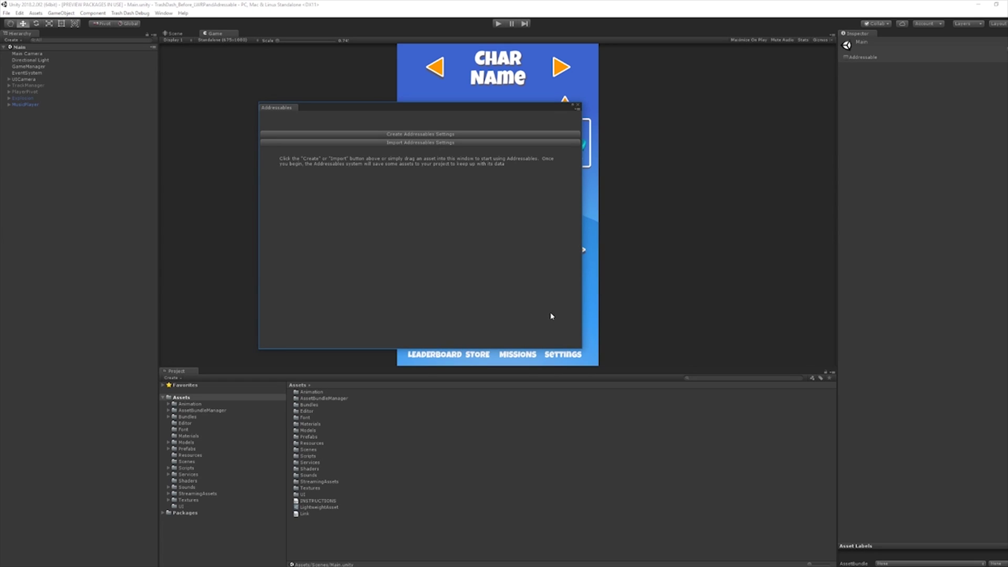
{"action": "left_click", "coordinate": [462, 135]}
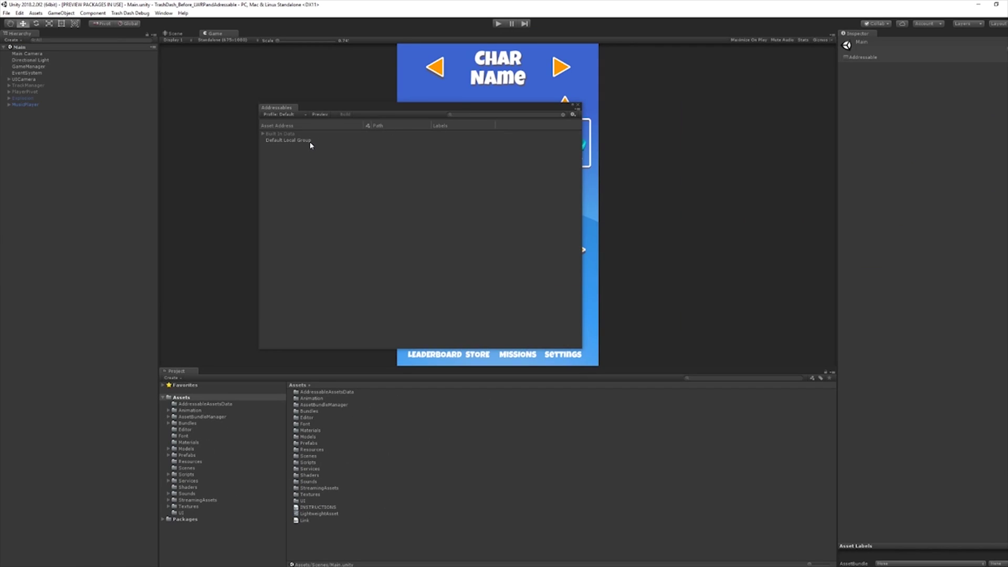
{"action": "left_click", "coordinate": [168, 424]}
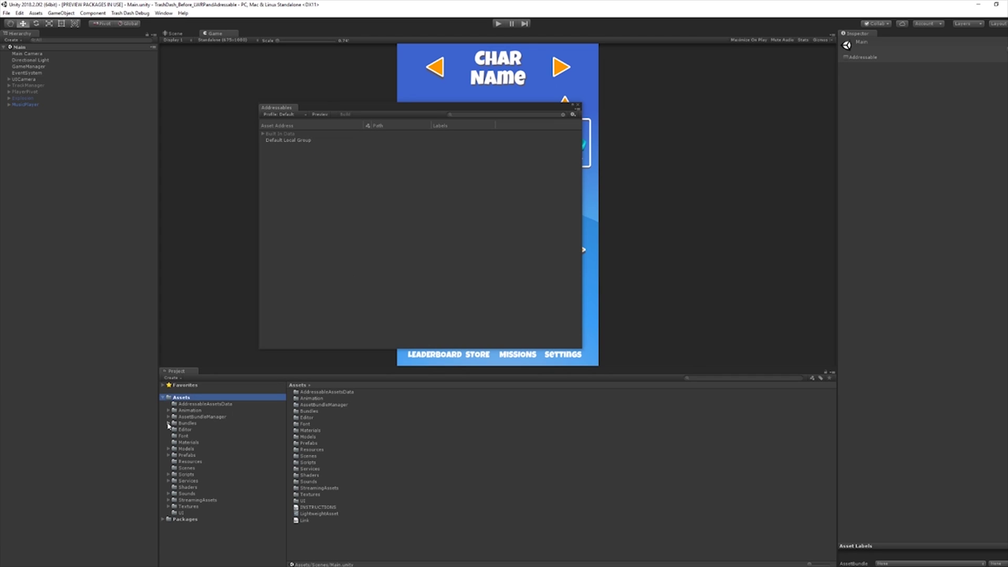
{"action": "left_click", "coordinate": [194, 436]}
{"action": "left_click", "coordinate": [310, 392]}
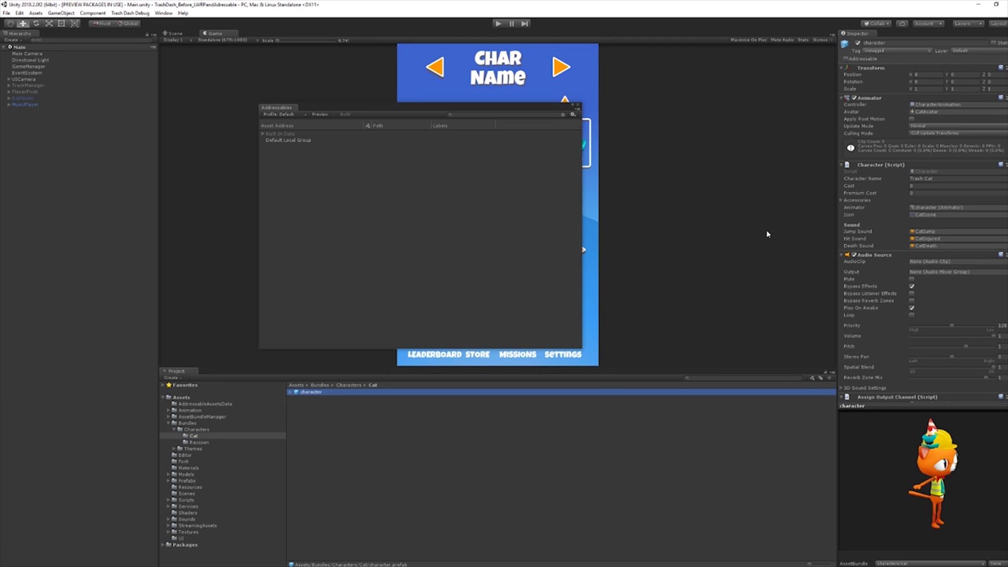
Mark the Cat prefab Addressable in the Default Local Group with address 'cat'
{"action": "left_click", "coordinate": [845, 58]}
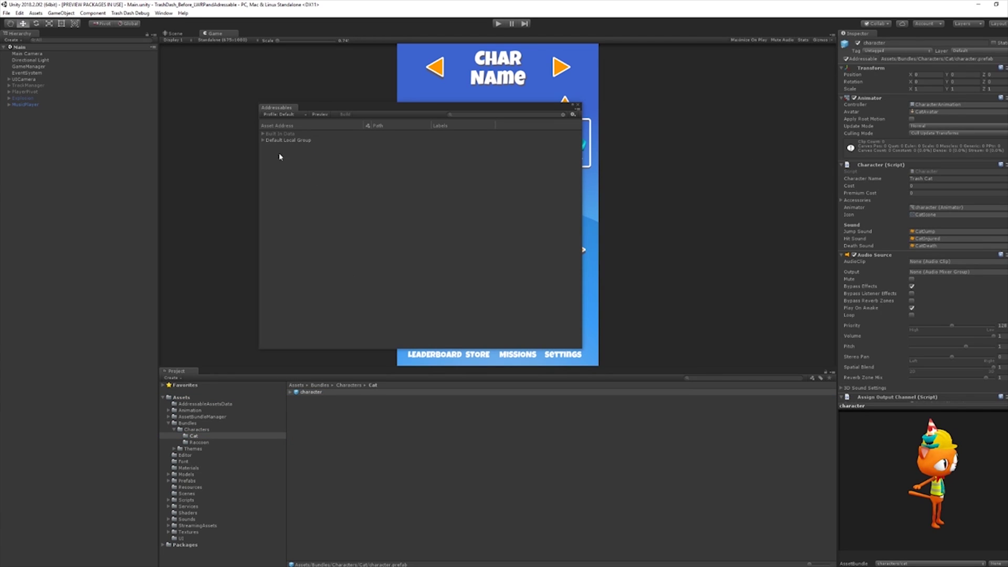
{"action": "left_click", "coordinate": [263, 140]}
{"action": "left_click", "coordinate": [895, 59]}
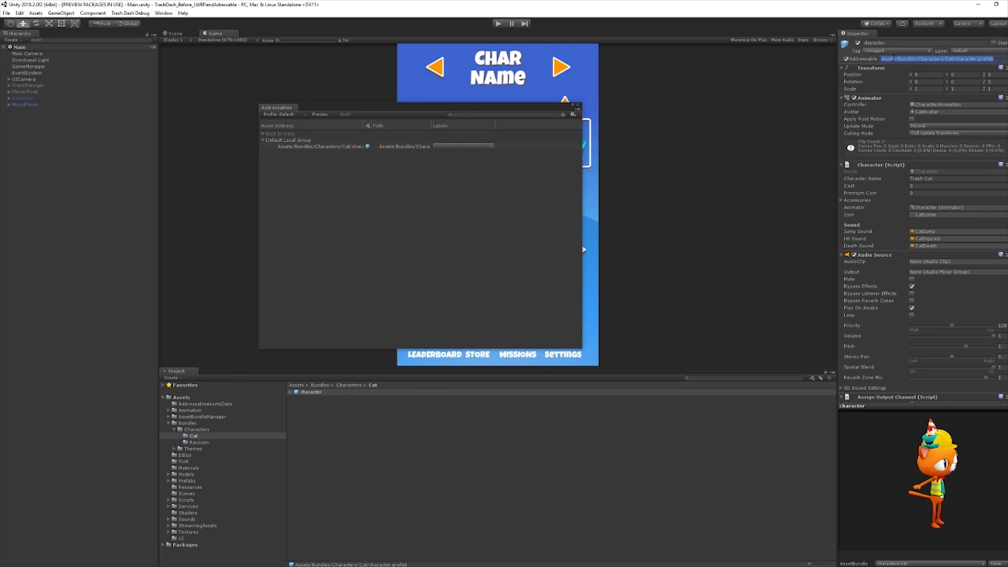
{"action": "type", "text": "cat"}
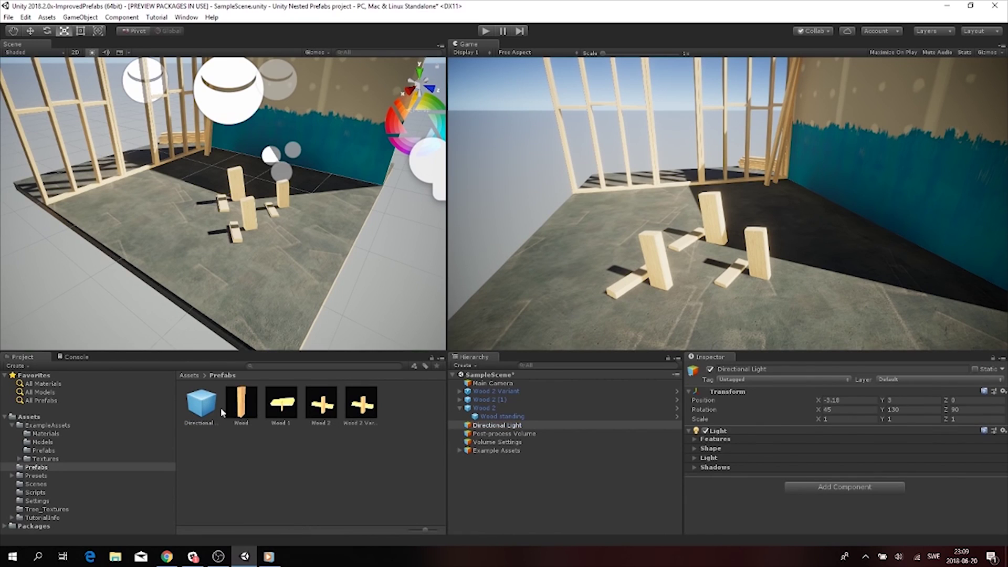
Delete the Directional Light.prefab asset from the Prefabs folder
{"action": "left_click", "coordinate": [190, 416]}
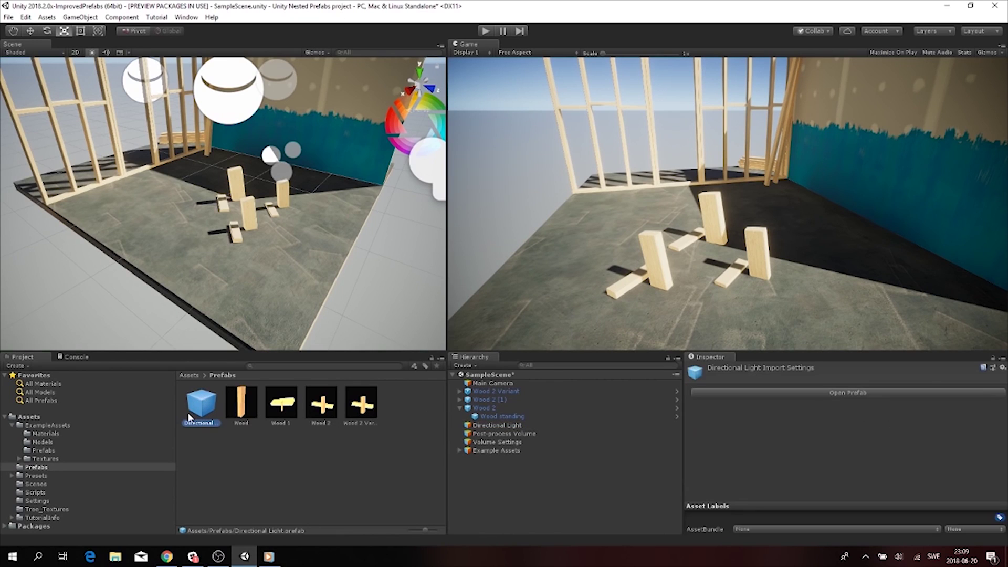
{"action": "key", "text": "Delete"}
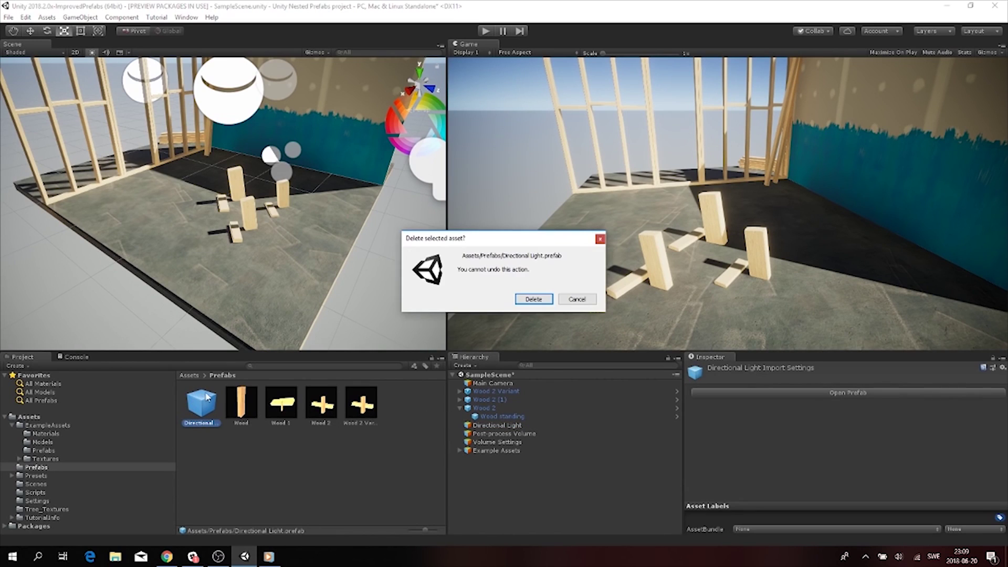
{"action": "left_click", "coordinate": [527, 303]}
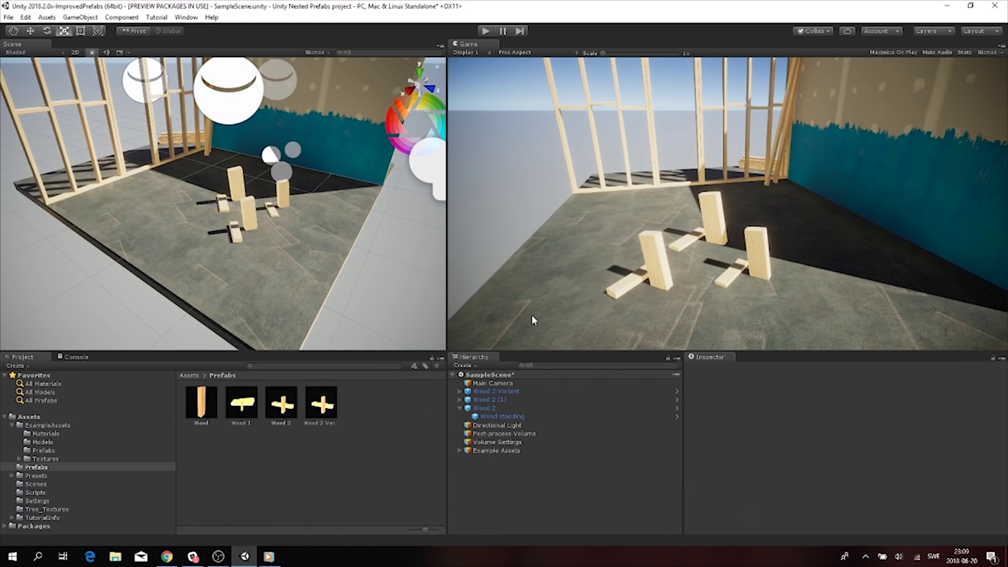
Orbit around the Workshop Set room, then collapse Example Assets in the Hierarchy
{"action": "left_click", "coordinate": [496, 423]}
{"action": "key", "text": "alt"}
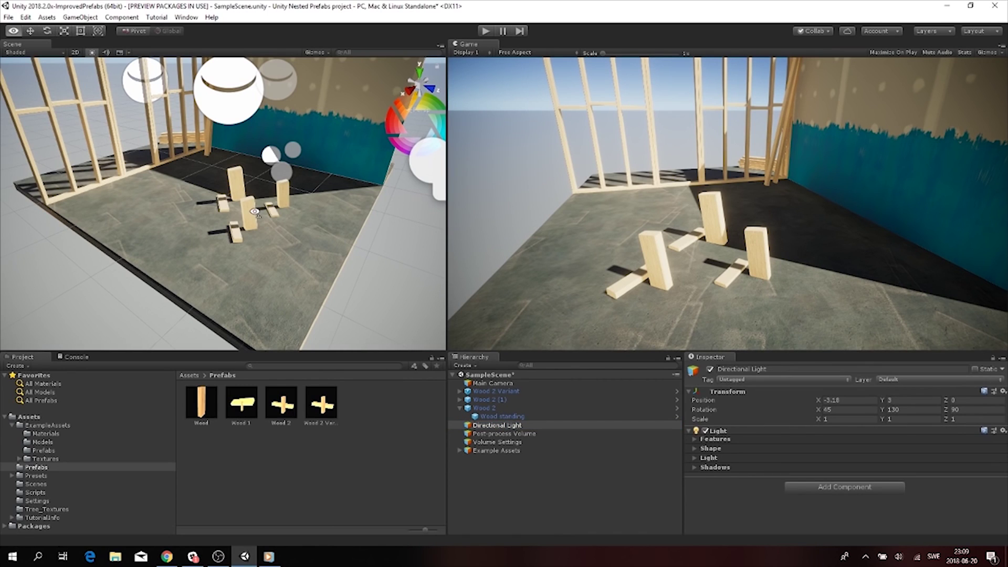
{"action": "scroll", "coordinate": [254, 211], "scroll_direction": "down", "scroll_amount": 10}
{"action": "left_click_drag", "start_coordinate": [315, 231], "coordinate": [155, 297], "text": "alt"}
{"action": "scroll", "coordinate": [295, 264], "scroll_direction": "up", "scroll_amount": 6}
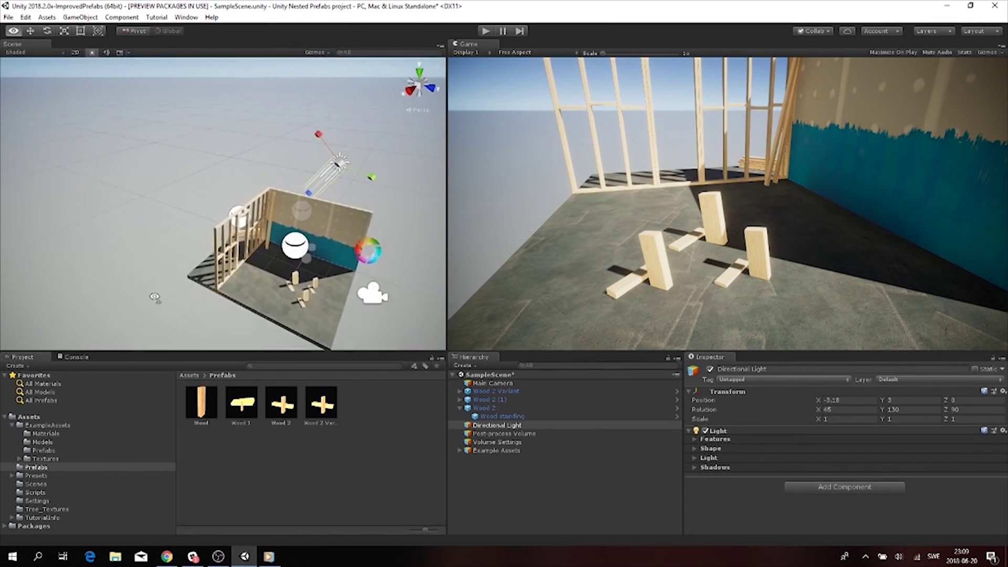
{"action": "scroll", "coordinate": [154, 297], "scroll_direction": "up", "scroll_amount": 5}
{"action": "left_click", "coordinate": [202, 221]}
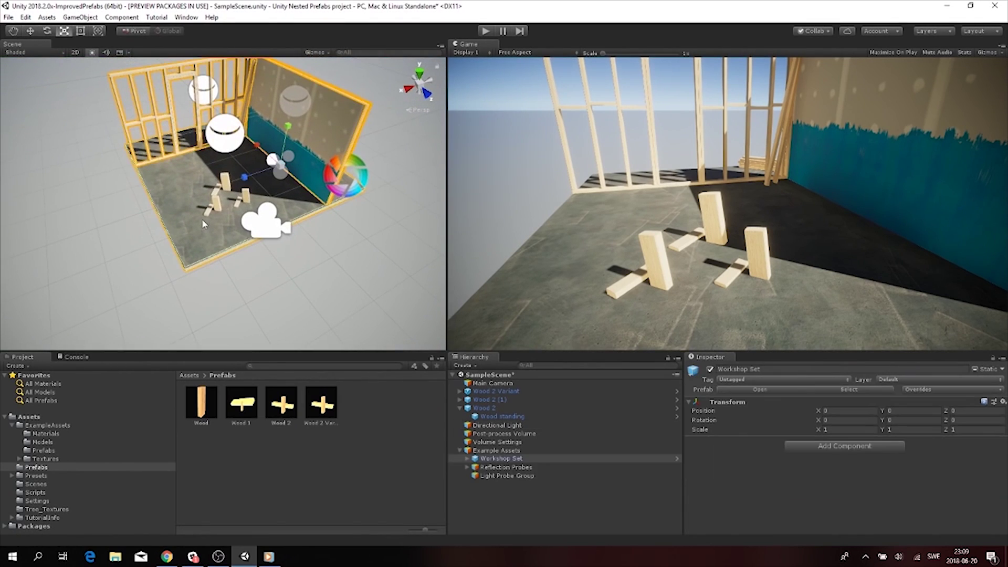
{"action": "scroll", "coordinate": [202, 218], "scroll_direction": "down", "scroll_amount": 5}
{"action": "left_click_drag", "start_coordinate": [302, 153], "coordinate": [316, 133], "text": "alt"}
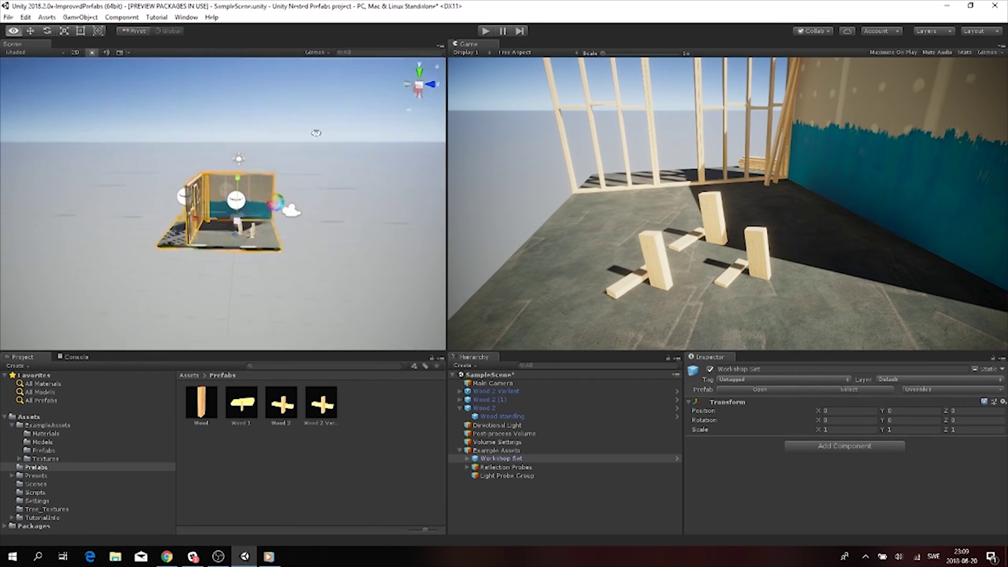
{"action": "scroll", "coordinate": [314, 210], "scroll_direction": "up", "scroll_amount": 4}
{"action": "left_click_drag", "start_coordinate": [313, 241], "coordinate": [252, 254], "text": "alt"}
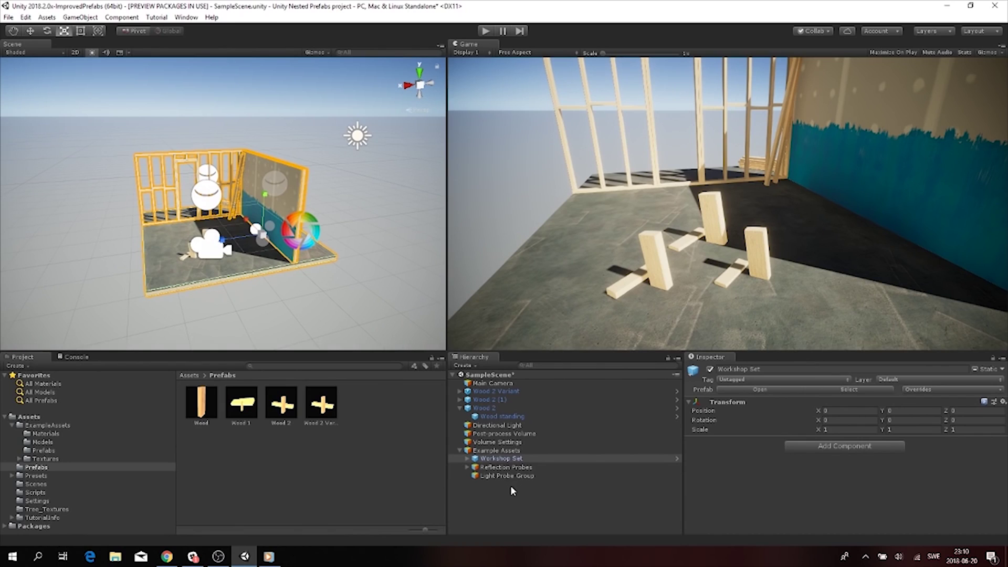
{"action": "left_click", "coordinate": [458, 450]}
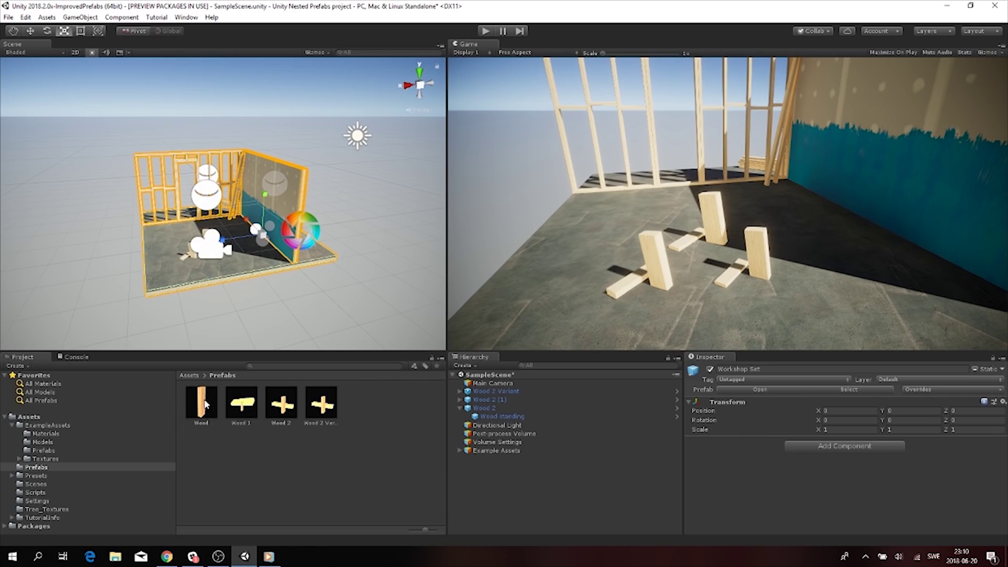
Open the Wood 1, Wood 2 Variant and Wood 2 prefabs in Prefab Mode, ending on Wood 2
{"action": "double_click", "coordinate": [249, 402]}
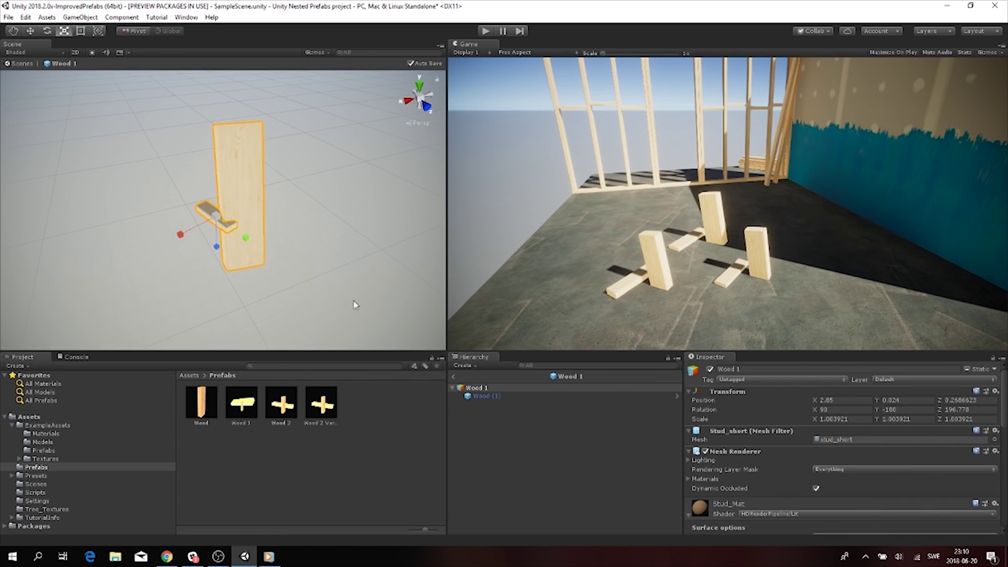
{"action": "double_click", "coordinate": [329, 409]}
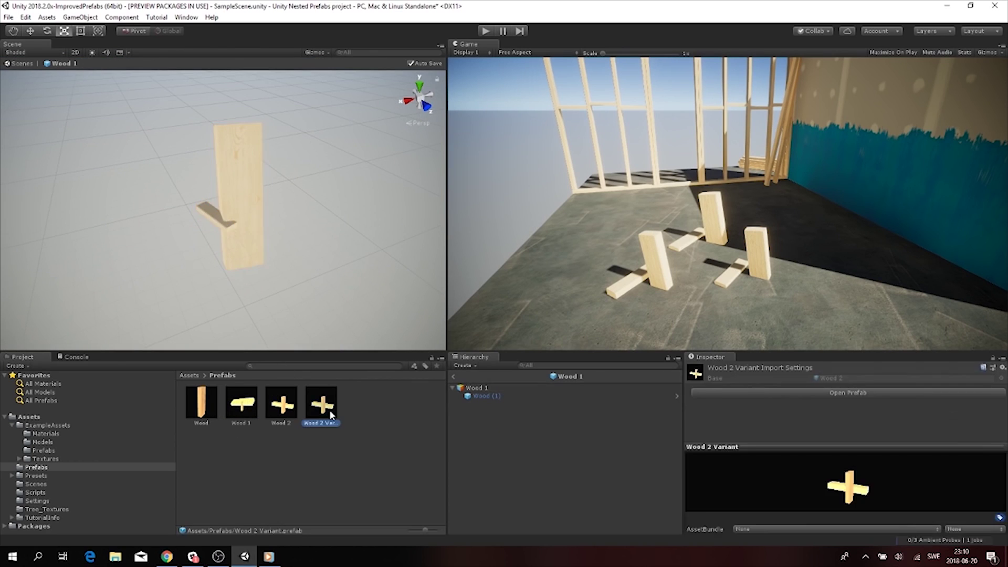
{"action": "left_click", "coordinate": [287, 411]}
{"action": "double_click", "coordinate": [287, 411]}
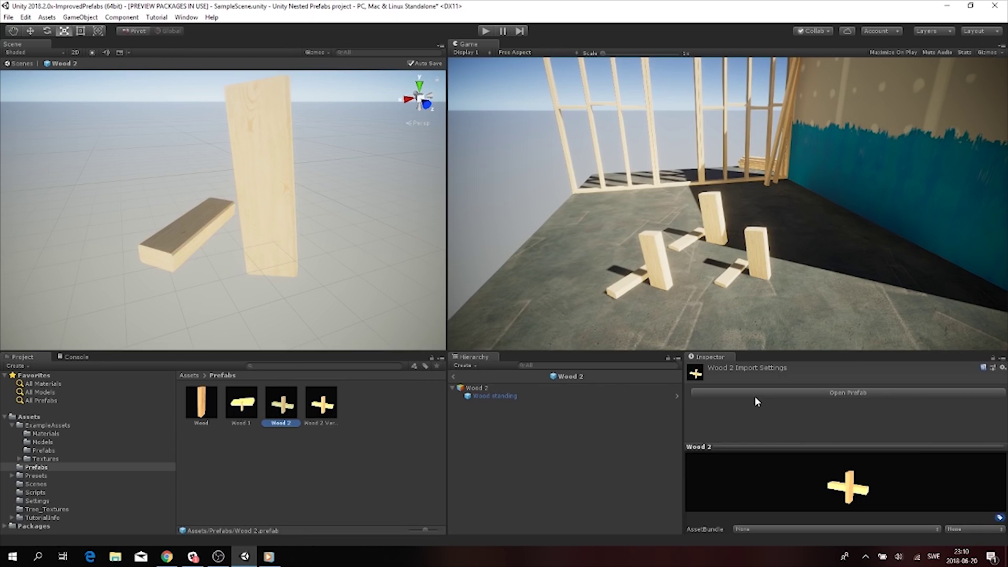
{"action": "left_click", "coordinate": [475, 387]}
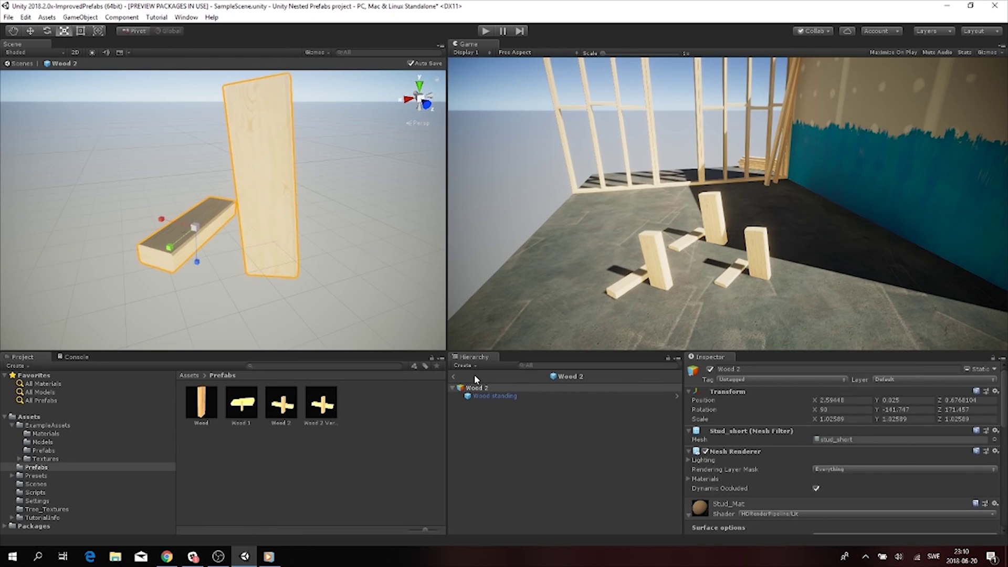
{"action": "left_click", "coordinate": [453, 376]}
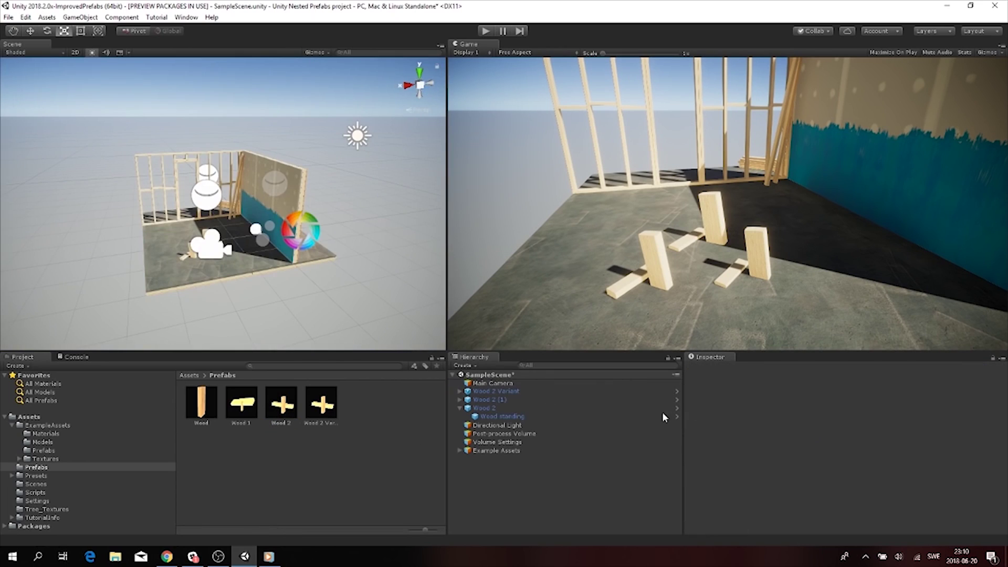
{"action": "left_click", "coordinate": [676, 391]}
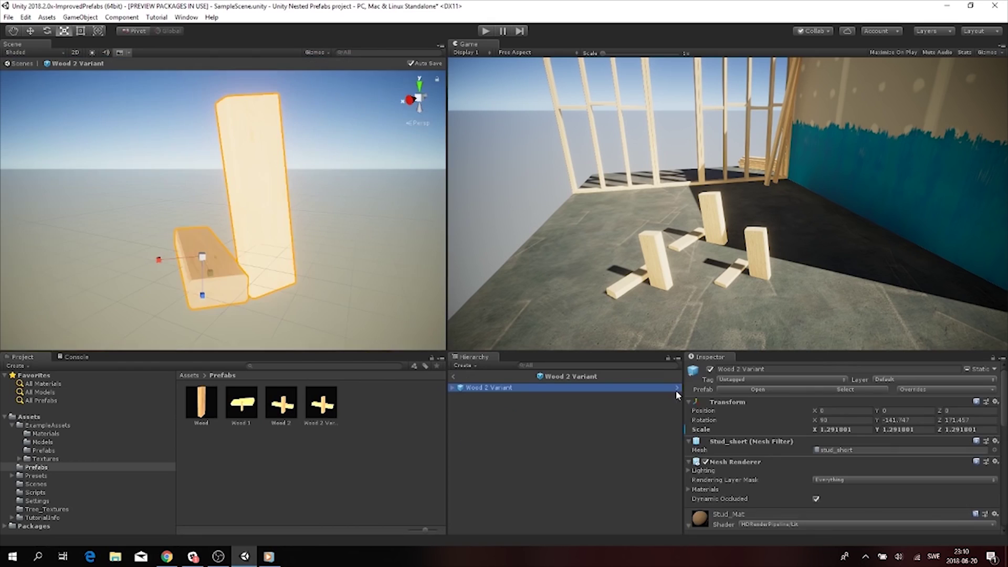
{"action": "double_click", "coordinate": [285, 409]}
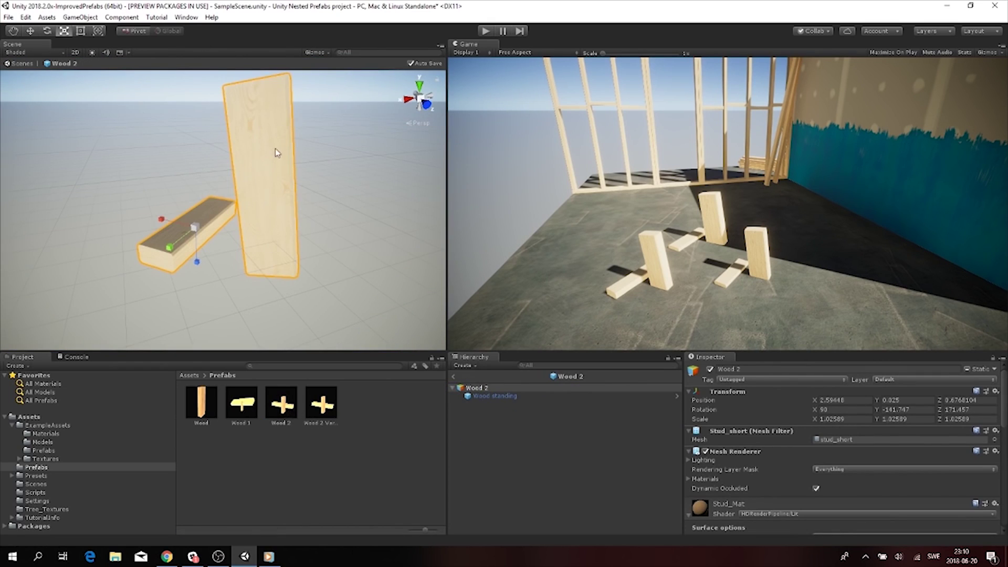
Orbit the Wood 2 prefab and toggle the 2D, lighting and effects view buttons on and off
{"action": "left_click_drag", "start_coordinate": [275, 148], "coordinate": [315, 213], "text": "alt"}
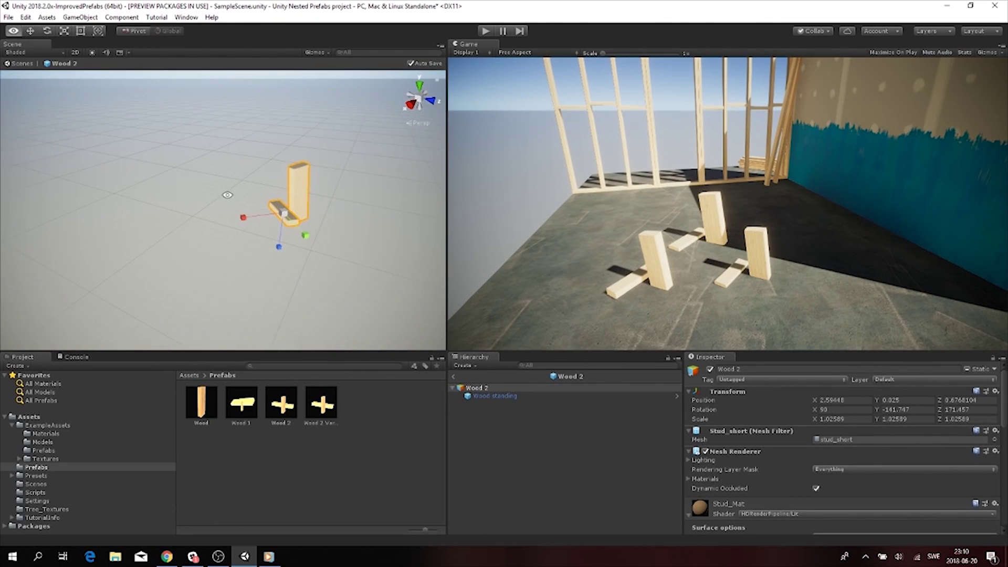
{"action": "scroll", "coordinate": [366, 206], "scroll_direction": "up", "scroll_amount": 5}
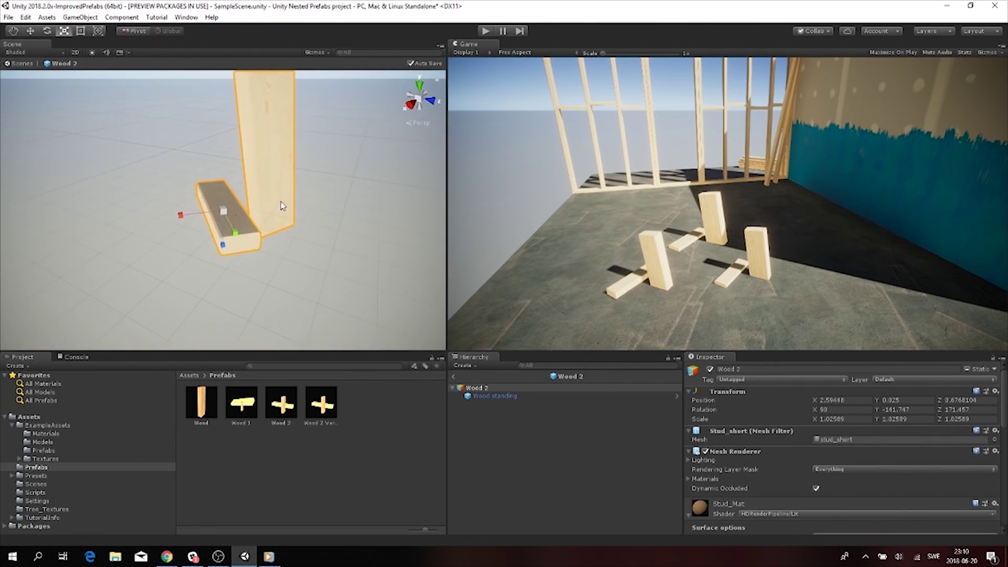
{"action": "scroll", "coordinate": [279, 206], "scroll_direction": "down", "scroll_amount": 3}
{"action": "left_click_drag", "start_coordinate": [279, 206], "coordinate": [606, 179], "text": "alt"}
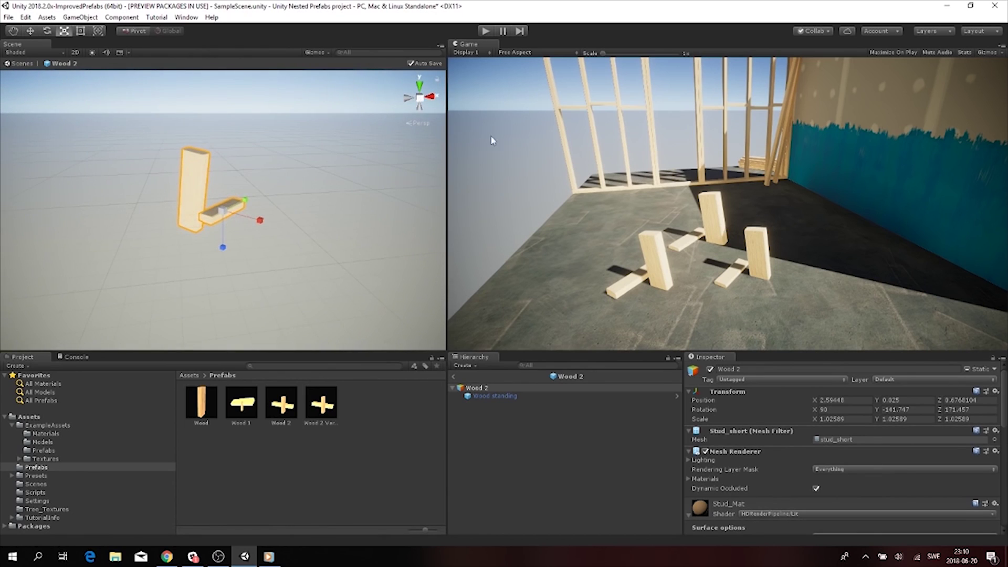
{"action": "left_click", "coordinate": [75, 53]}
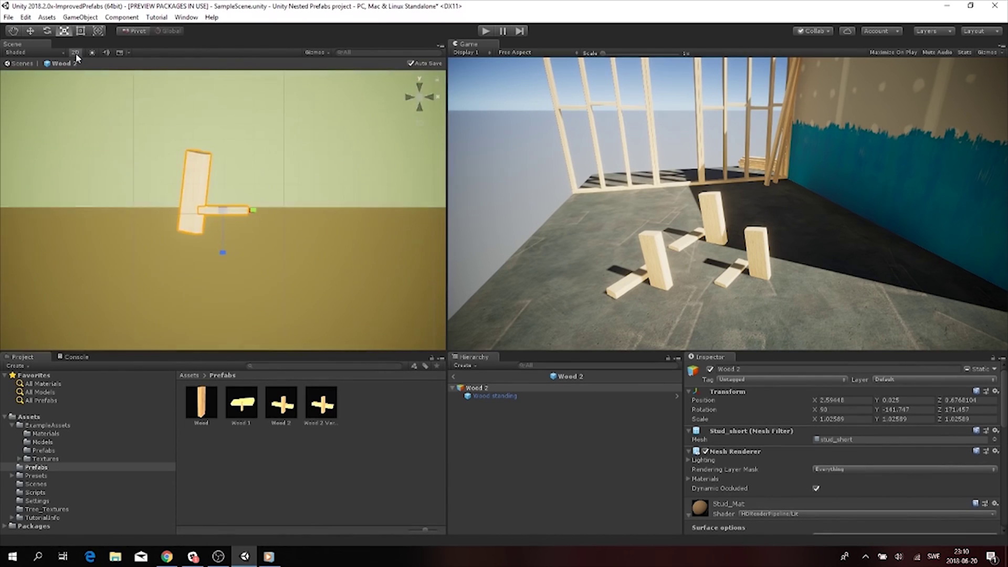
{"action": "left_click", "coordinate": [76, 52]}
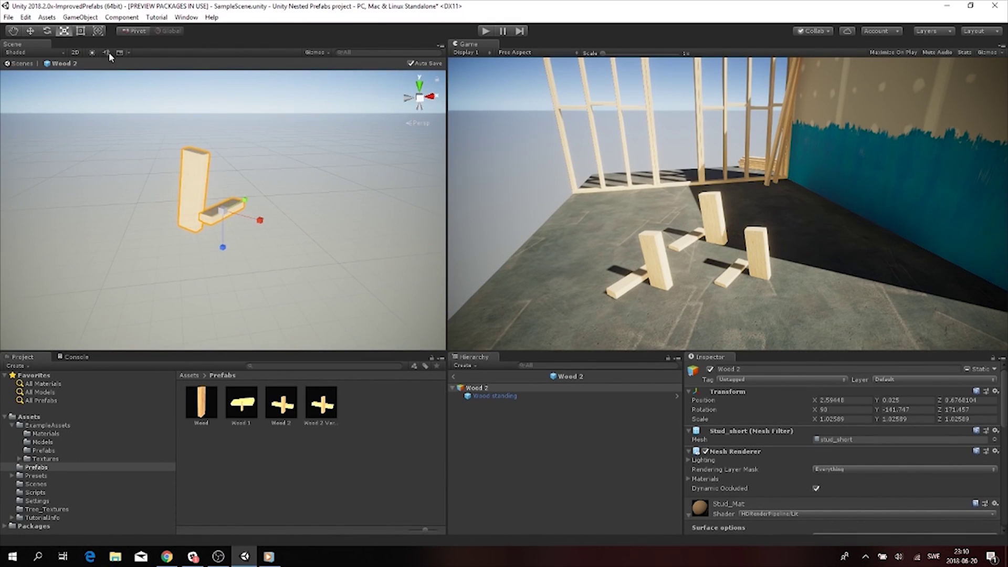
{"action": "left_click", "coordinate": [89, 53]}
{"action": "left_click", "coordinate": [91, 52]}
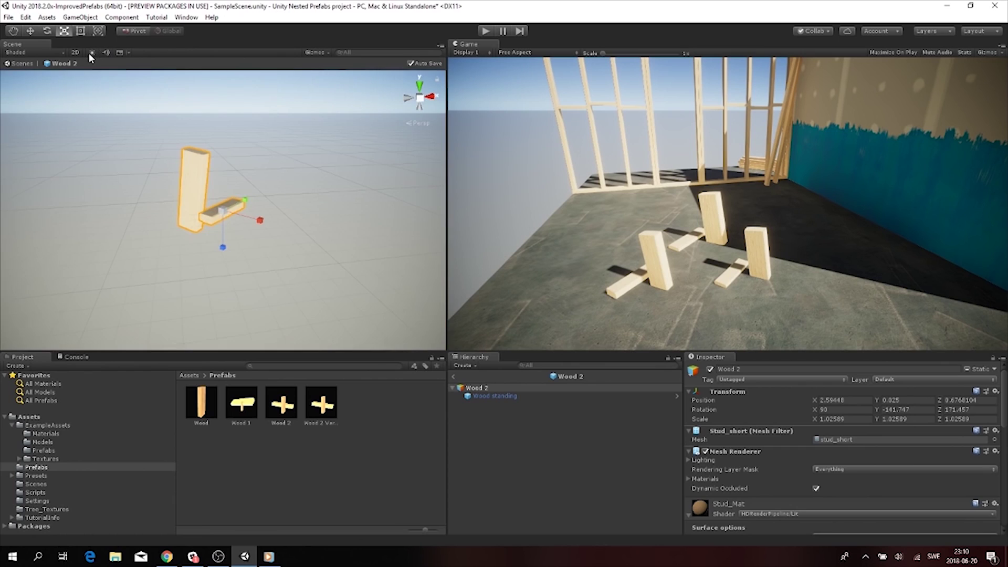
{"action": "left_click", "coordinate": [122, 51]}
{"action": "left_click", "coordinate": [121, 50]}
{"action": "left_click", "coordinate": [93, 52]}
{"action": "left_click", "coordinate": [93, 53]}
Return to SampleScene, open the Wood 1 prefab in isolation and reveal its asset
{"action": "left_click", "coordinate": [21, 63]}
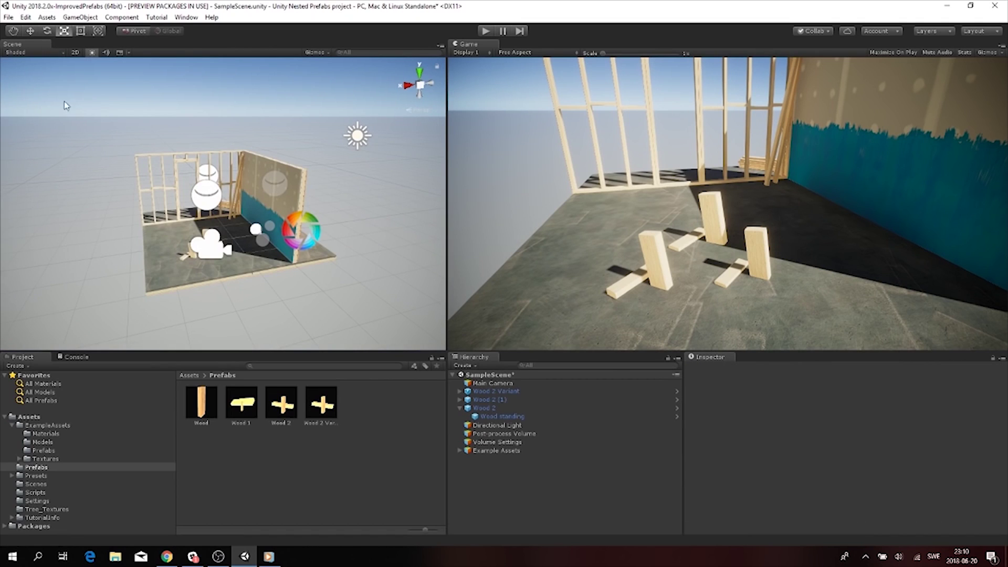
{"action": "double_click", "coordinate": [241, 404]}
{"action": "left_click", "coordinate": [20, 67]}
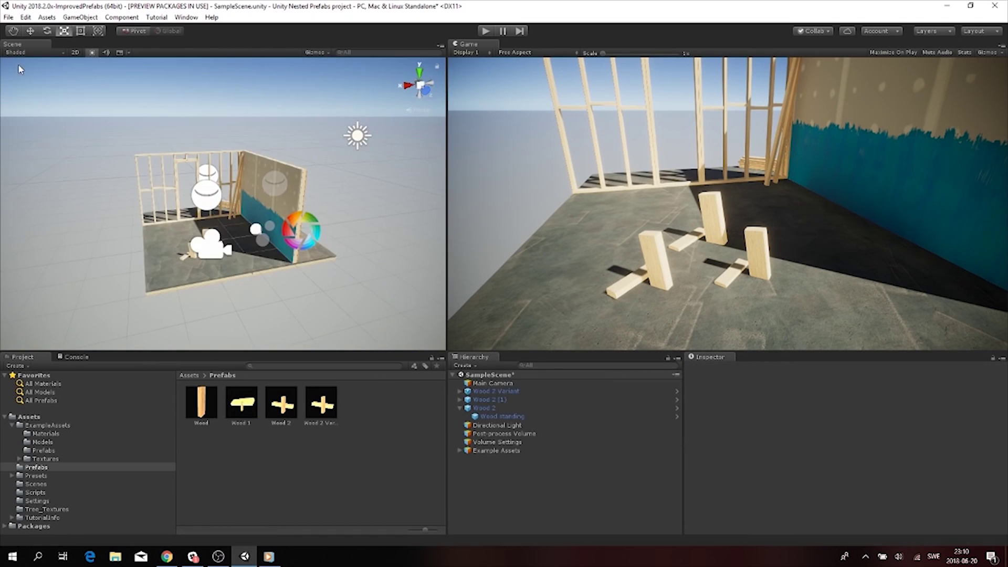
{"action": "double_click", "coordinate": [242, 404]}
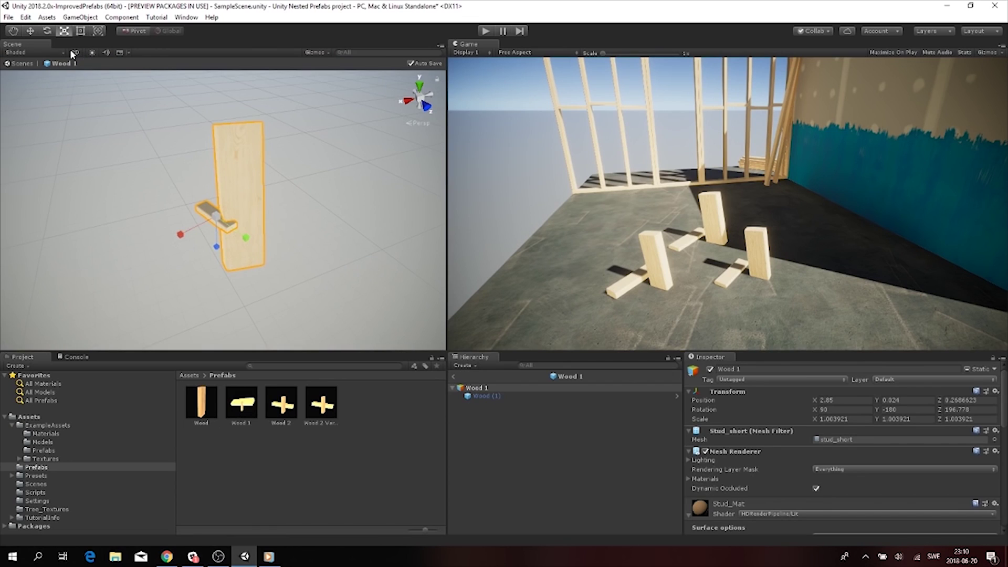
{"action": "left_click", "coordinate": [62, 64]}
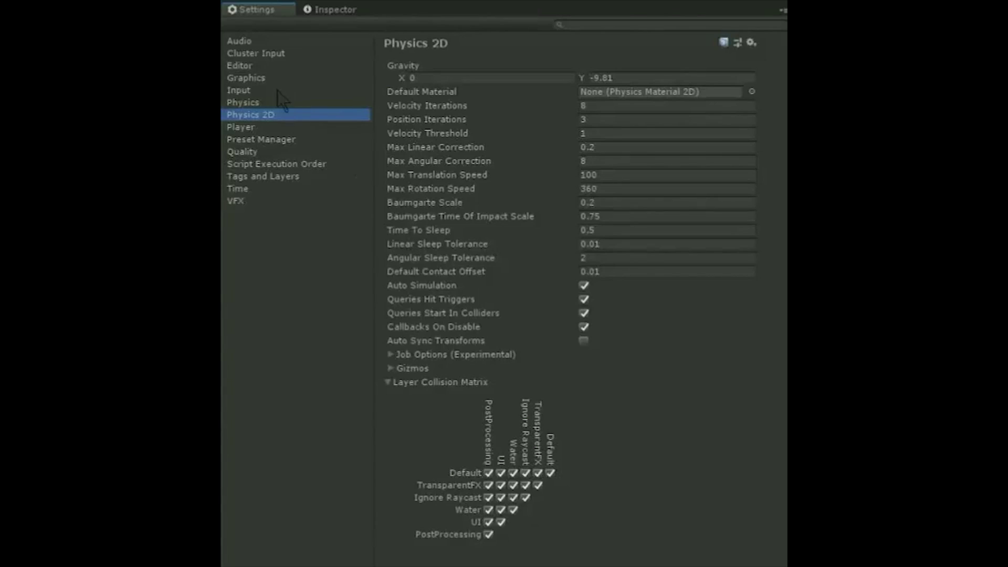
Cycle repeatedly through the Input, Graphics, Editor, Cluster Input, Audio and Physics 2D settings pages
{"action": "left_click", "coordinate": [259, 90]}
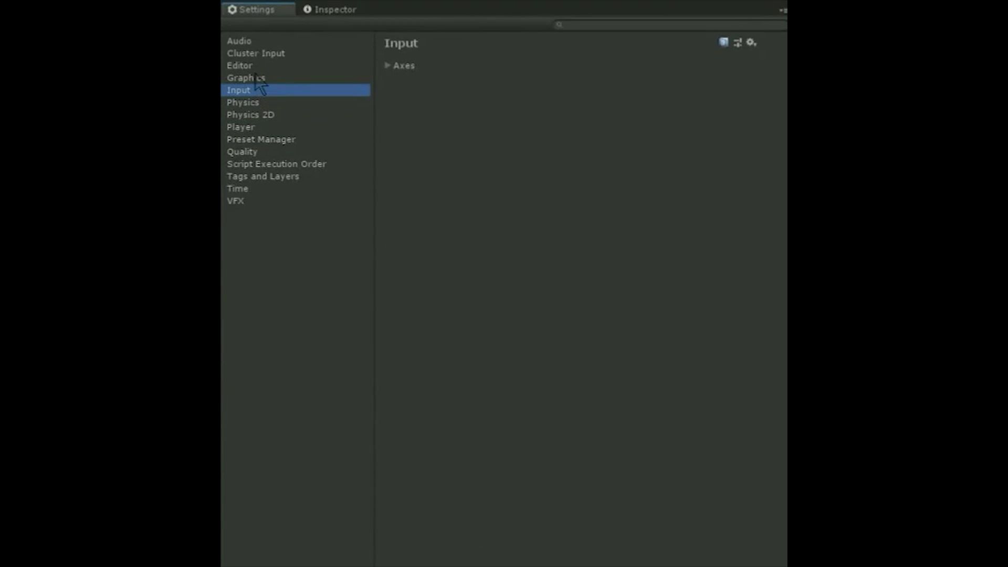
{"action": "left_click", "coordinate": [257, 79]}
{"action": "left_click", "coordinate": [255, 67]}
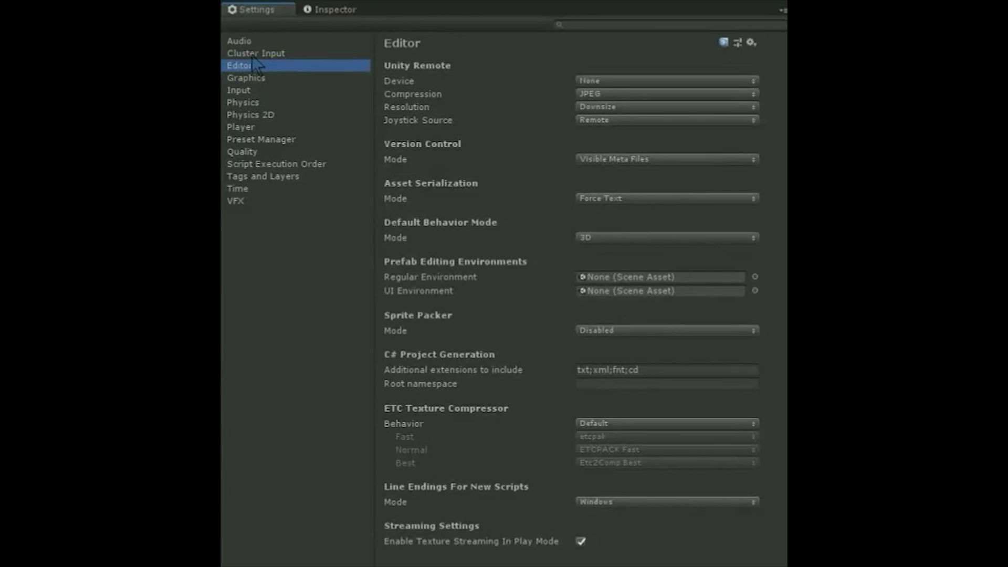
{"action": "left_click", "coordinate": [252, 54]}
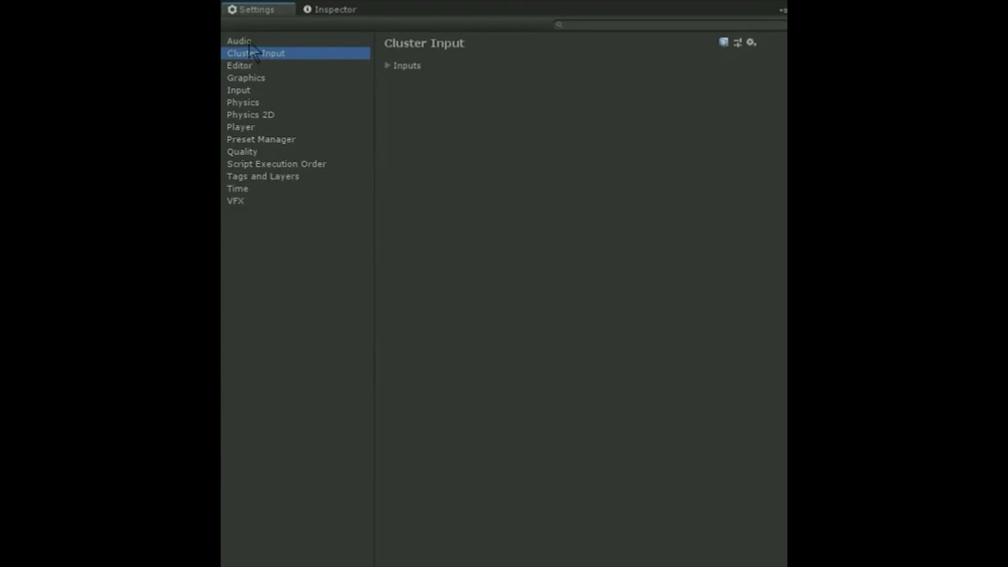
{"action": "left_click", "coordinate": [248, 41]}
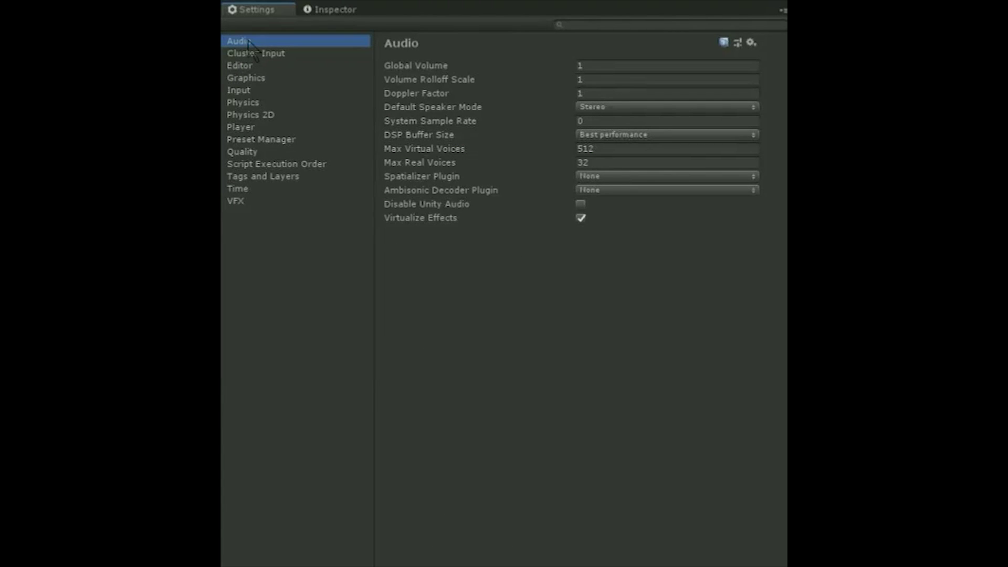
{"action": "left_click", "coordinate": [258, 114]}
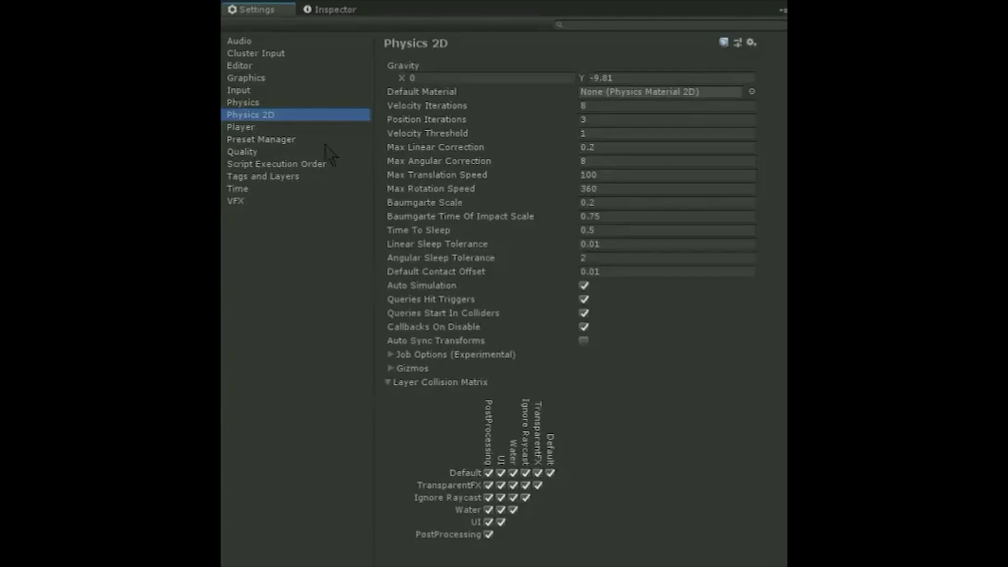
{"action": "left_click", "coordinate": [259, 90]}
{"action": "left_click", "coordinate": [255, 77]}
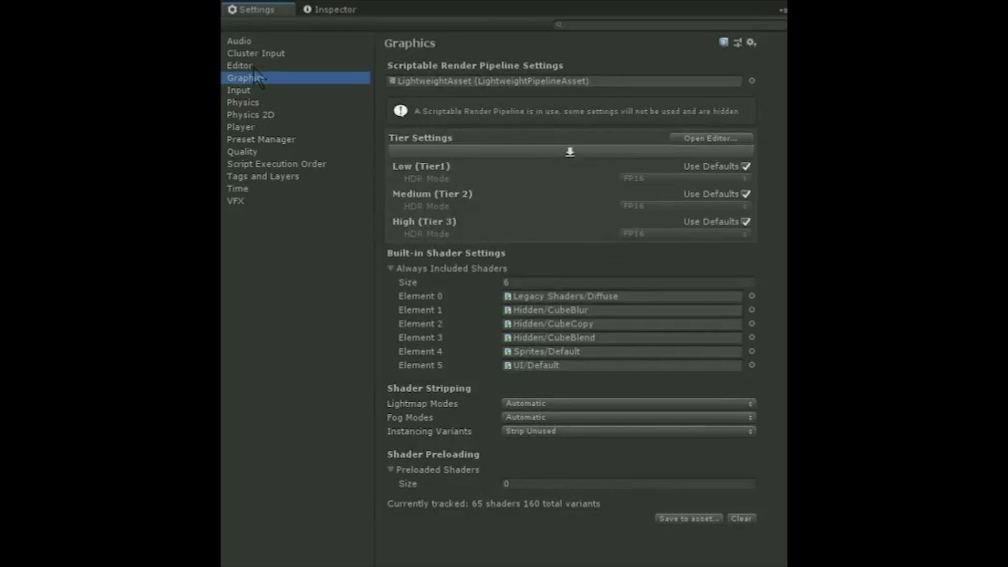
{"action": "left_click", "coordinate": [254, 66]}
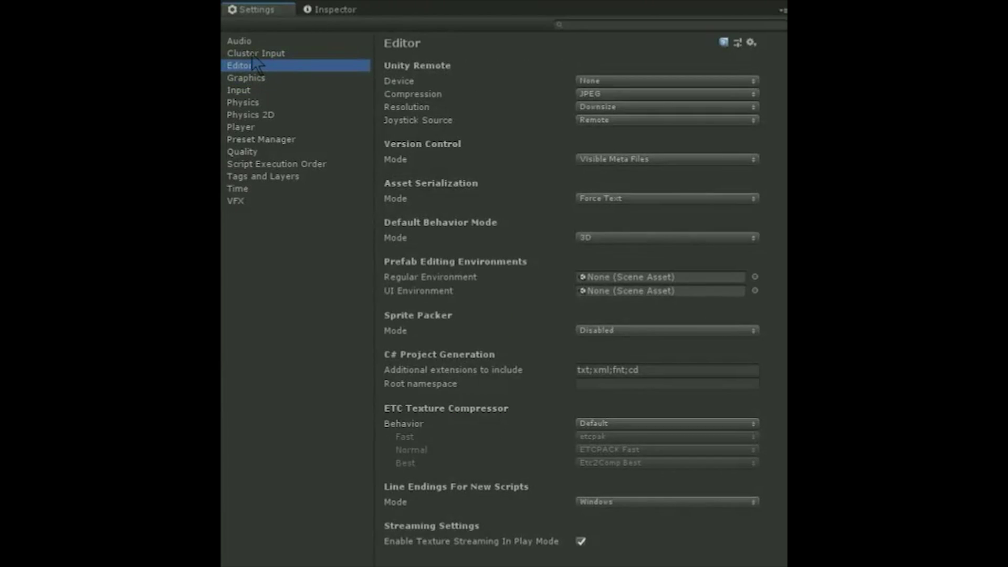
{"action": "left_click", "coordinate": [252, 55]}
{"action": "left_click", "coordinate": [249, 41]}
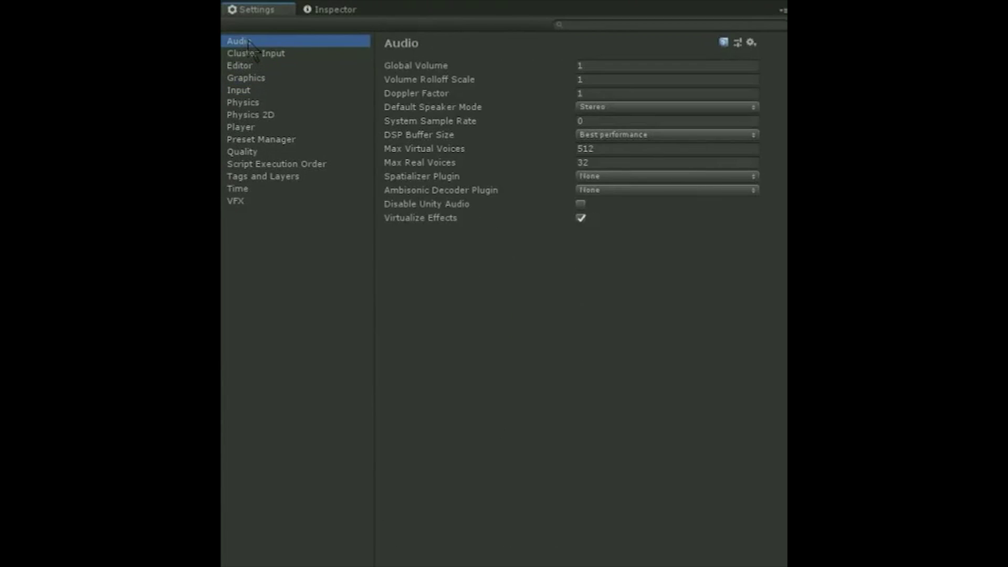
{"action": "left_click", "coordinate": [250, 114]}
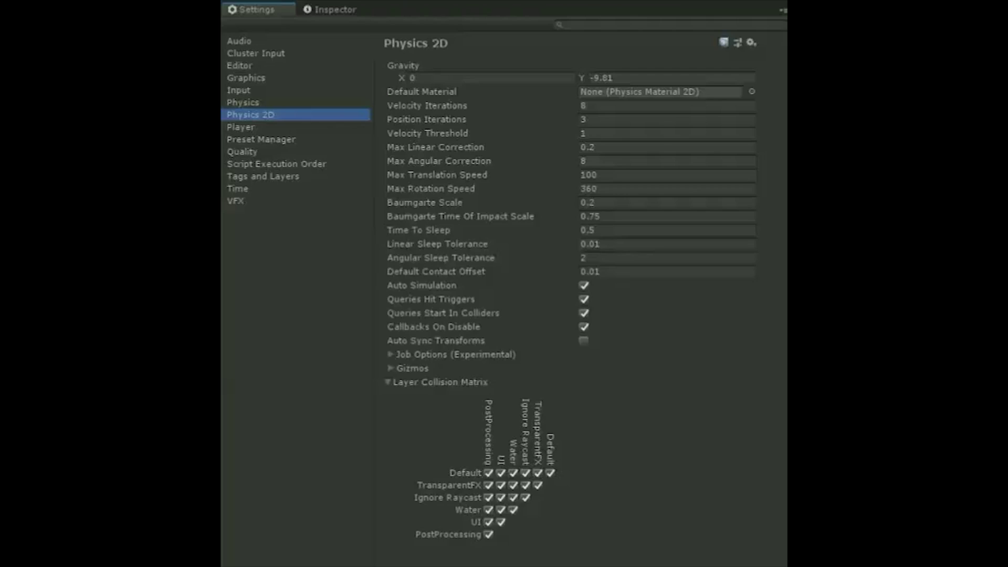
{"action": "left_click", "coordinate": [259, 88]}
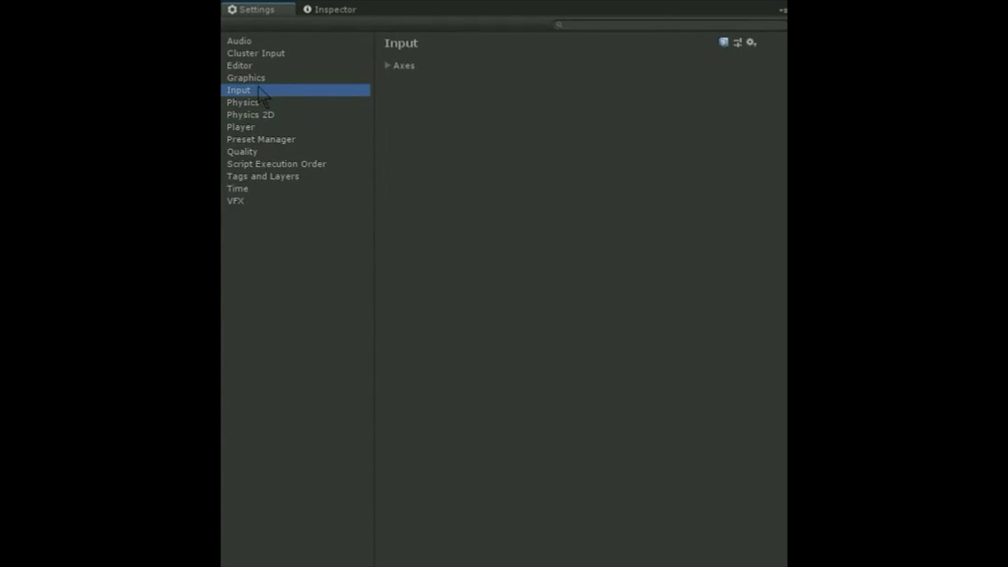
{"action": "left_click", "coordinate": [255, 77]}
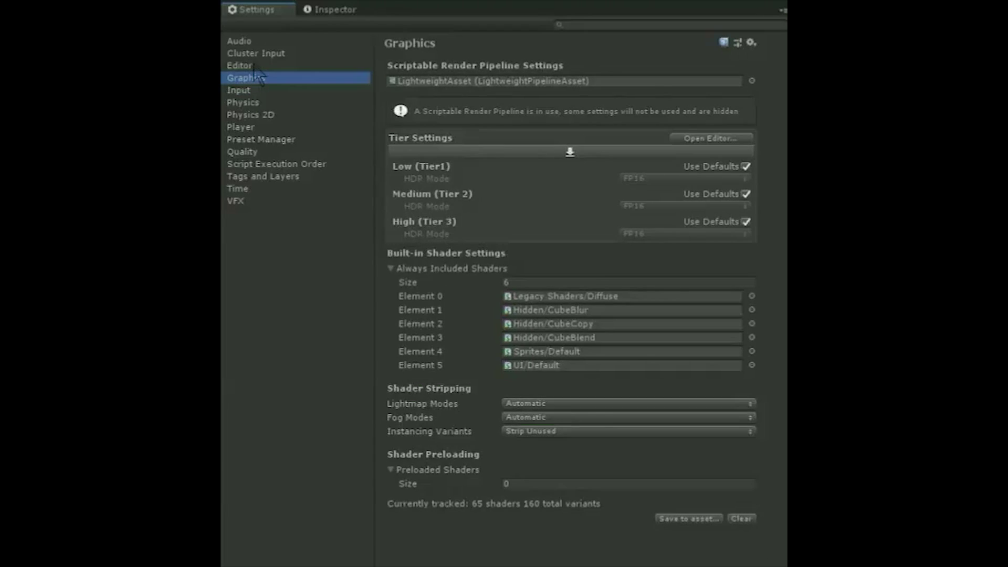
{"action": "left_click", "coordinate": [253, 66]}
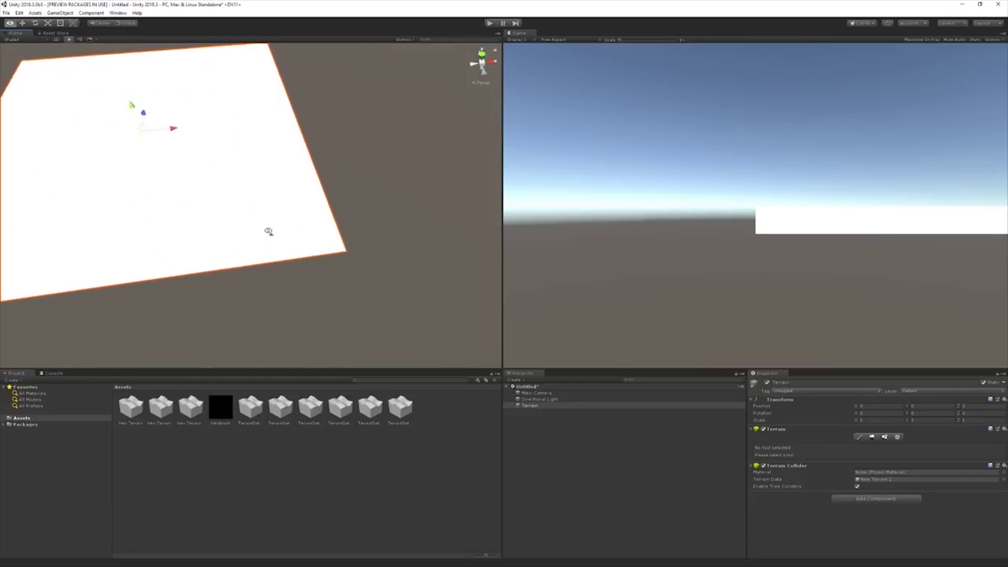
Create neighbour terrain tiles to the right, below and bottom-left of the original terrain
{"action": "mouse_move", "coordinate": [269, 231]}
{"action": "left_mouse_down", "text": "alt"}
{"action": "mouse_move", "coordinate": [326, 243]}
{"action": "mouse_move", "coordinate": [243, 243]}
{"action": "mouse_move", "coordinate": [259, 223]}
{"action": "left_mouse_up", "text": "alt"}
{"action": "left_click", "coordinate": [859, 437]}
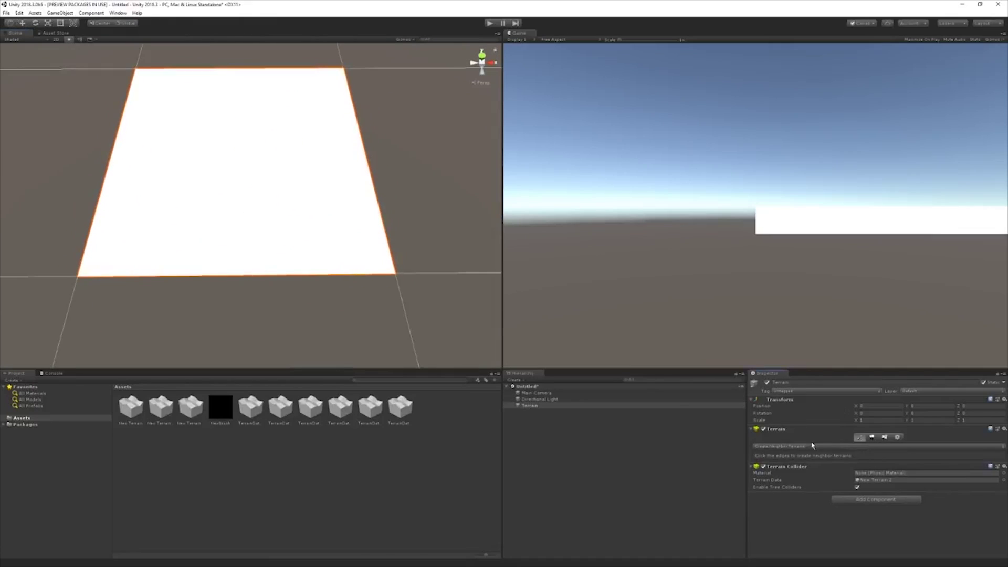
{"action": "left_click", "coordinate": [802, 448]}
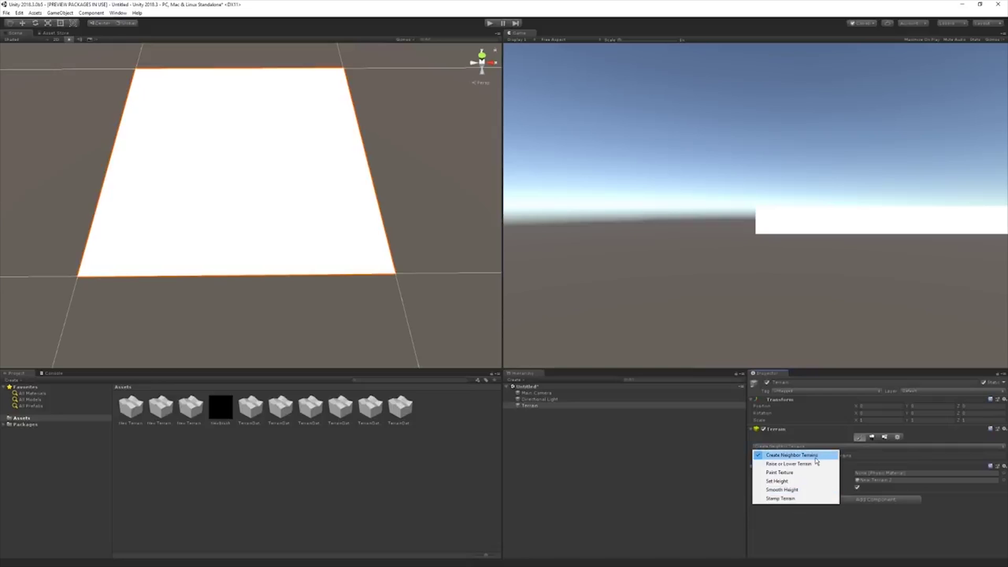
{"action": "left_click", "coordinate": [815, 455]}
{"action": "scroll", "coordinate": [336, 216], "scroll_direction": "down", "scroll_amount": 3}
{"action": "left_click", "coordinate": [313, 164]}
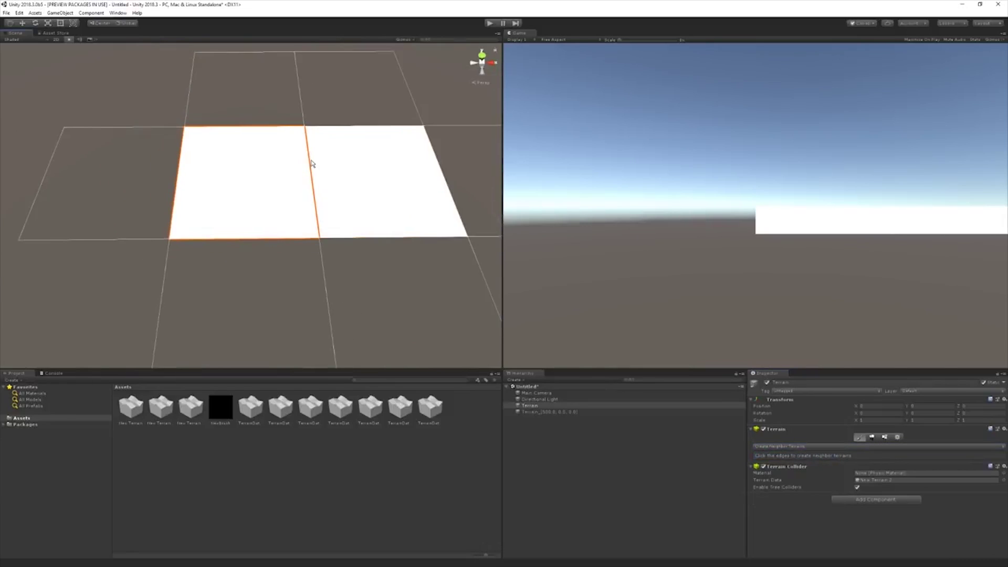
{"action": "key", "text": "ctrl+z"}
{"action": "right_click_drag", "start_coordinate": [304, 146], "coordinate": [329, 188]}
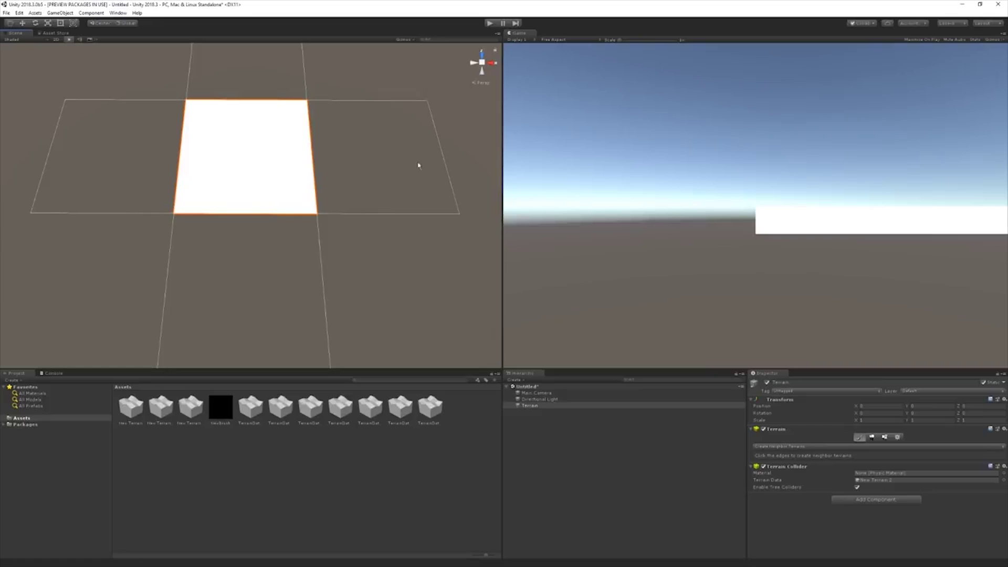
{"action": "left_click", "coordinate": [418, 166]}
{"action": "left_click", "coordinate": [249, 288]}
{"action": "left_click", "coordinate": [89, 291]}
Raise a ridge along the seam between tiles with the Raise or Lower Terrain tool
{"action": "left_click", "coordinate": [770, 448]}
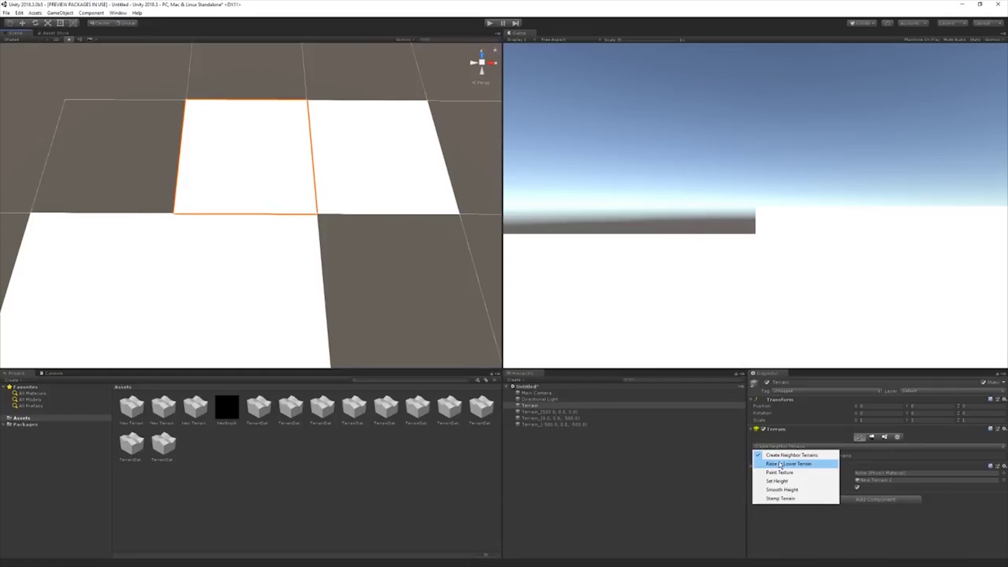
{"action": "left_click", "coordinate": [782, 462]}
{"action": "mouse_move", "coordinate": [313, 221]}
{"action": "right_mouse_down"}
{"action": "mouse_move", "coordinate": [441, 221]}
{"action": "mouse_move", "coordinate": [255, 215]}
{"action": "right_mouse_up"}
{"action": "mouse_move", "coordinate": [255, 215]}
{"action": "left_mouse_down"}
{"action": "mouse_move", "coordinate": [255, 157]}
{"action": "mouse_move", "coordinate": [245, 209]}
{"action": "mouse_move", "coordinate": [254, 265]}
{"action": "left_mouse_up"}
{"action": "mouse_move", "coordinate": [254, 266]}
{"action": "right_mouse_down"}
{"action": "mouse_move", "coordinate": [231, 207]}
{"action": "mouse_move", "coordinate": [179, 161]}
{"action": "right_mouse_up"}
{"action": "left_click", "coordinate": [181, 156]}
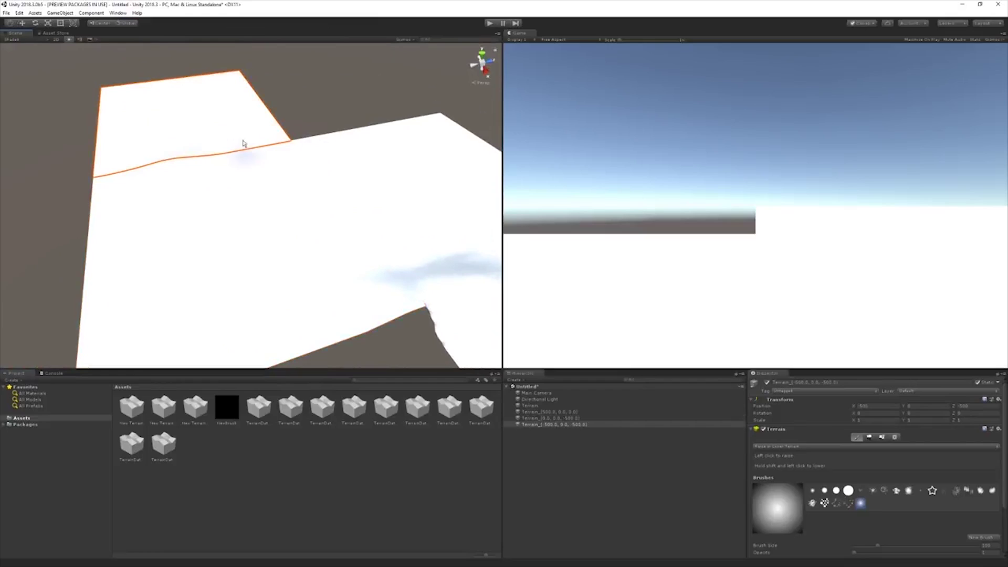
{"action": "left_click", "coordinate": [296, 153]}
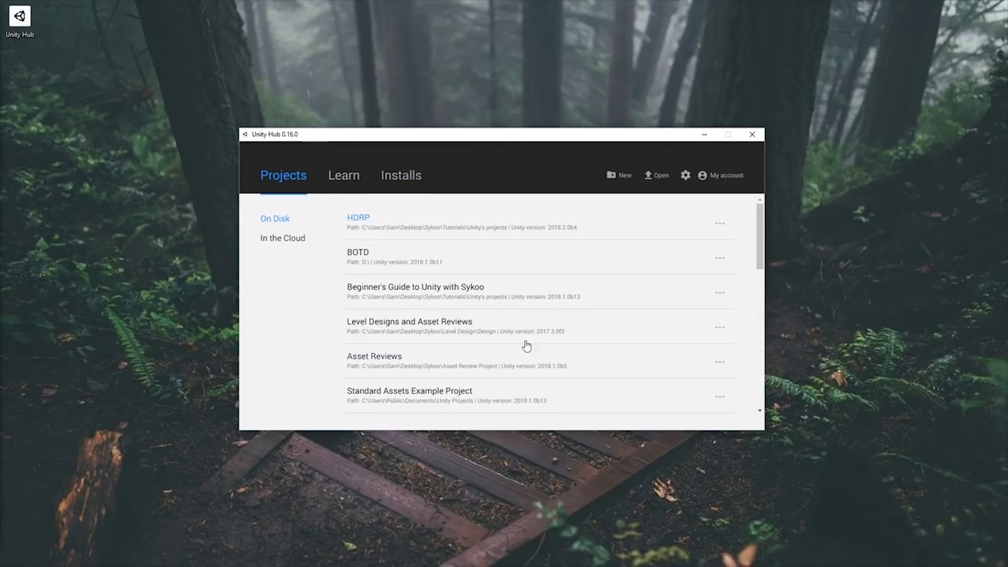
Browse Unity Hub's Learn and Installs pages, listing Beta and then Official releases
{"action": "scroll", "coordinate": [448, 302], "scroll_direction": "down", "scroll_amount": 5}
{"action": "scroll", "coordinate": [441, 294], "scroll_direction": "up", "scroll_amount": 5}
{"action": "left_click", "coordinate": [342, 176]}
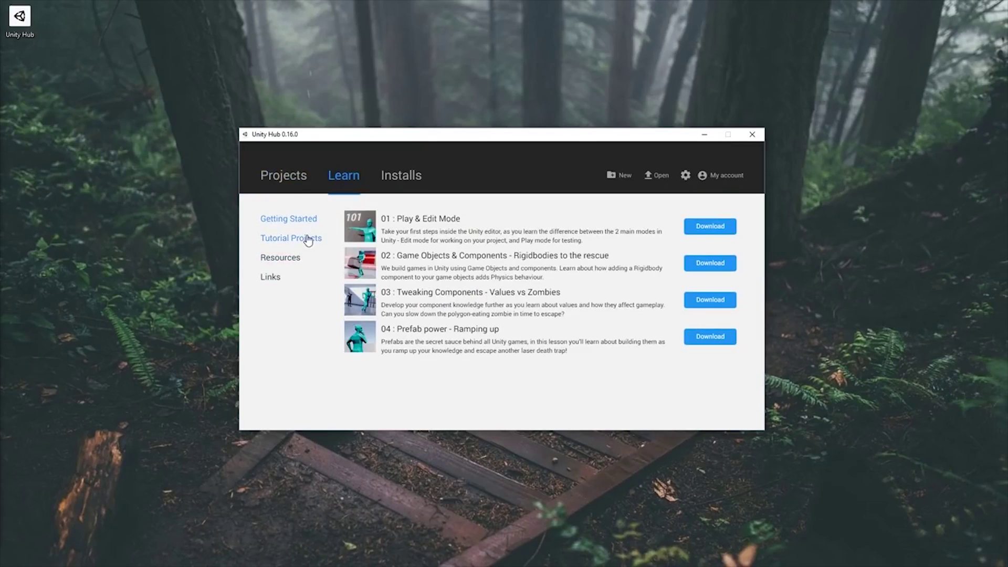
{"action": "left_click", "coordinate": [400, 179]}
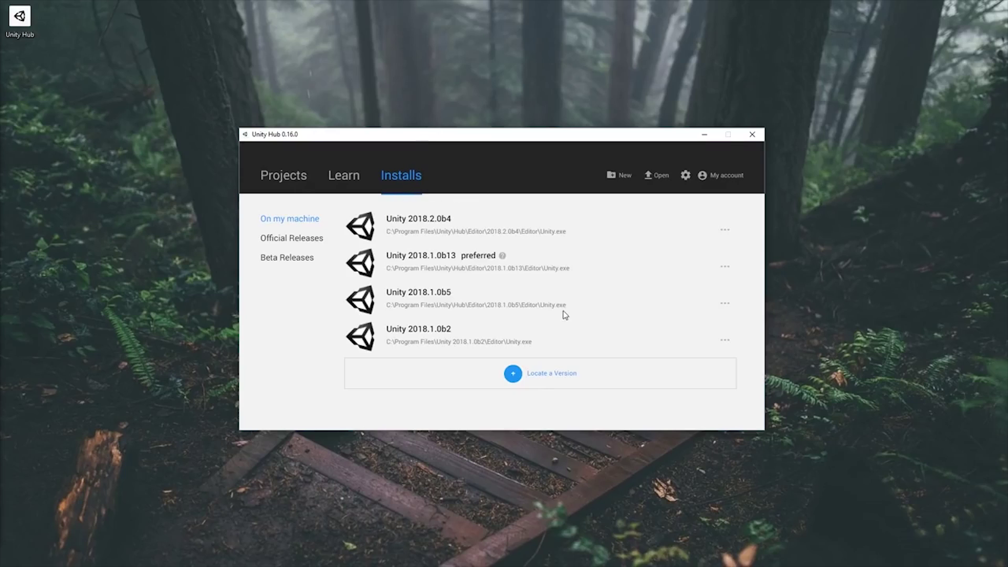
{"action": "left_click", "coordinate": [302, 260]}
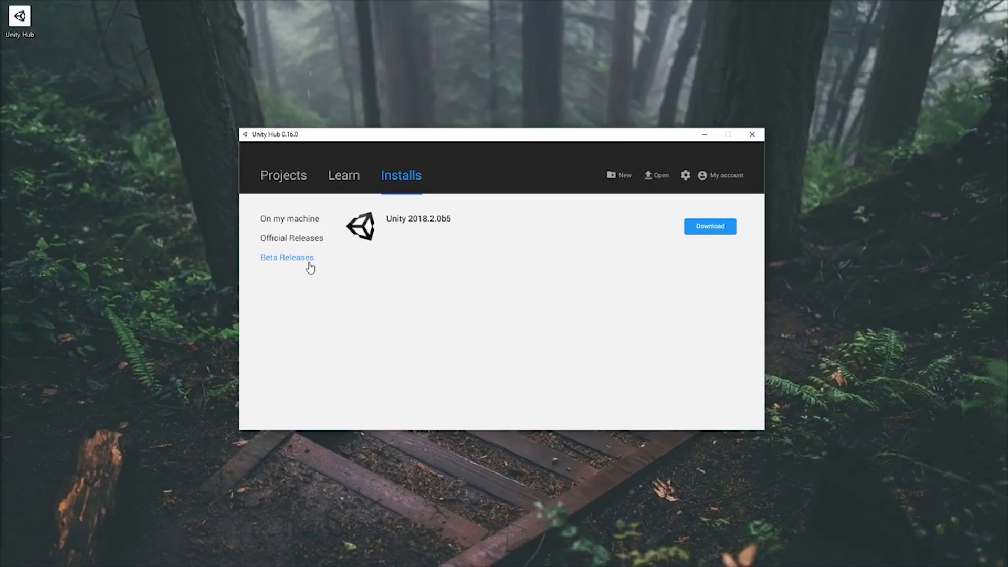
{"action": "left_click", "coordinate": [297, 239]}
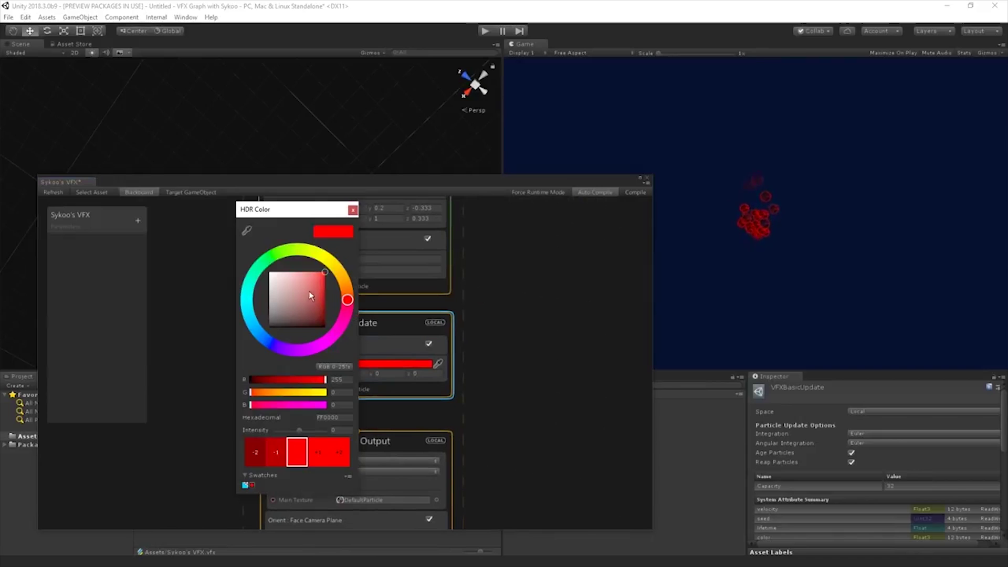
Change the particle colour in the picker from red through white and black to cyan
{"action": "left_click_drag", "start_coordinate": [309, 291], "coordinate": [139, 206]}
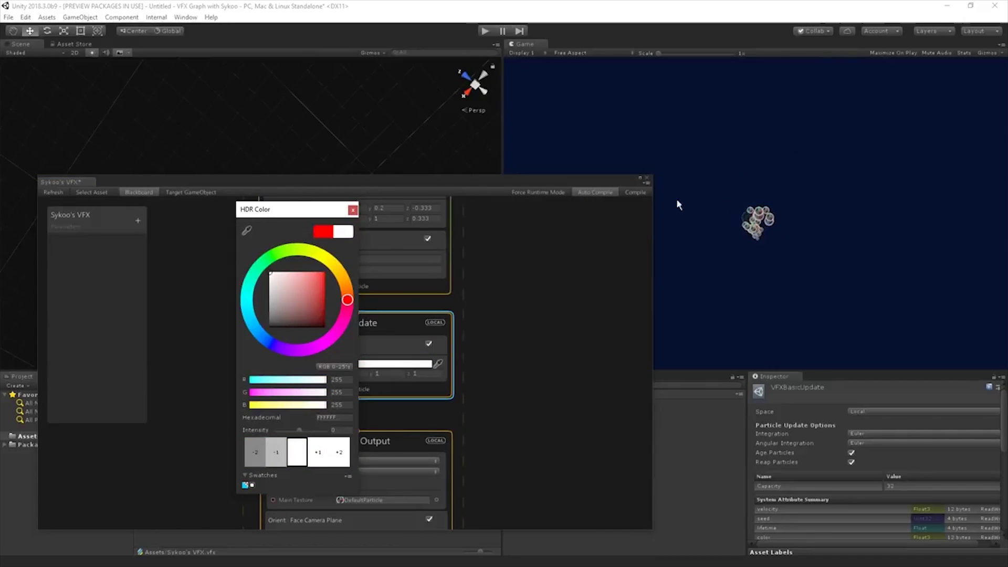
{"action": "mouse_move", "coordinate": [278, 288]}
{"action": "left_mouse_down"}
{"action": "mouse_move", "coordinate": [264, 383]}
{"action": "mouse_move", "coordinate": [266, 230]}
{"action": "mouse_move", "coordinate": [385, 230]}
{"action": "left_mouse_up"}
{"action": "left_click", "coordinate": [243, 310]}
{"action": "left_click_drag", "start_coordinate": [243, 310], "coordinate": [246, 314]}
{"action": "left_click", "coordinate": [352, 211]}
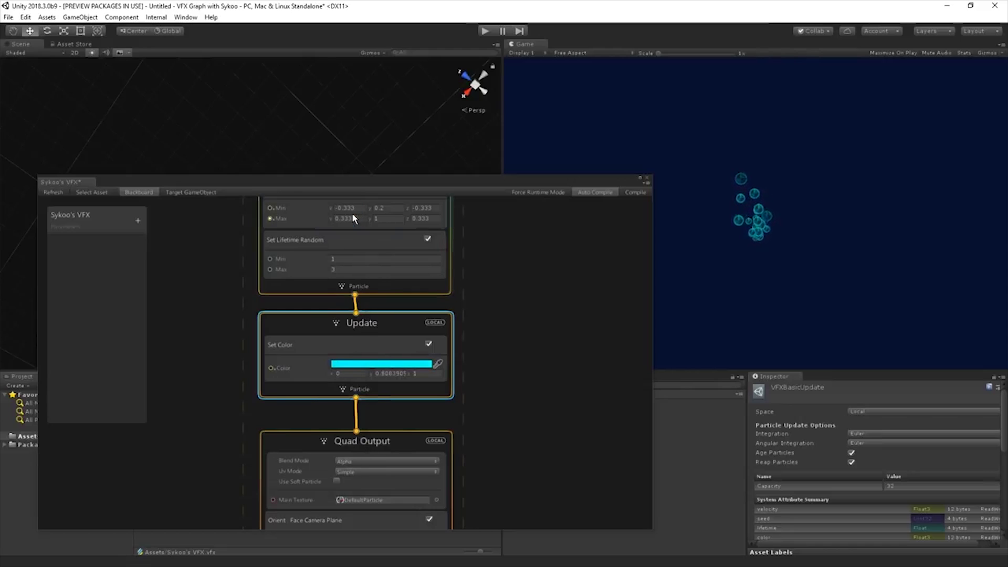
Zoom and pan the graph to bring the Spawn node fully into view
{"action": "scroll", "coordinate": [385, 366], "scroll_direction": "down", "scroll_amount": 6}
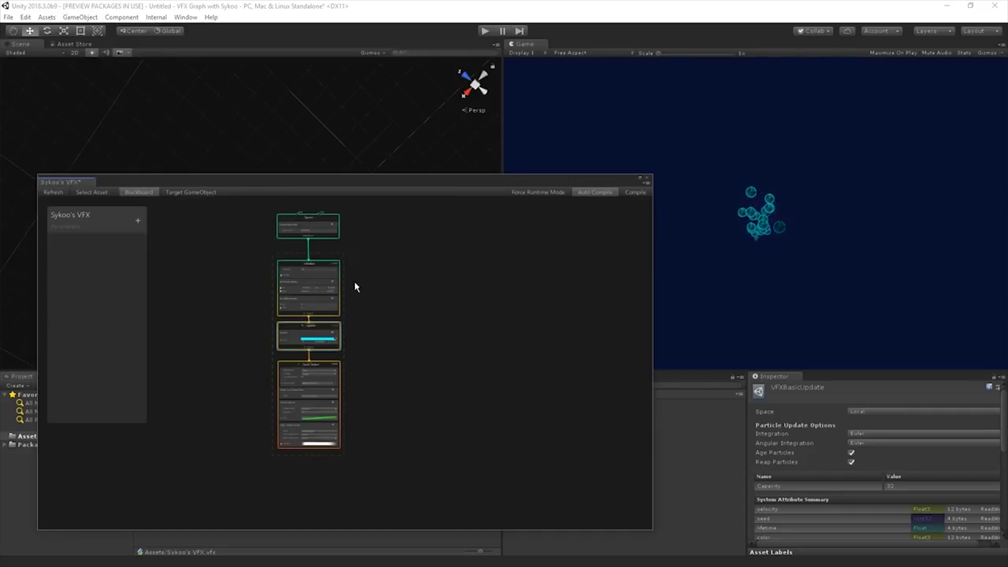
{"action": "scroll", "coordinate": [379, 285], "scroll_direction": "up", "scroll_amount": 2}
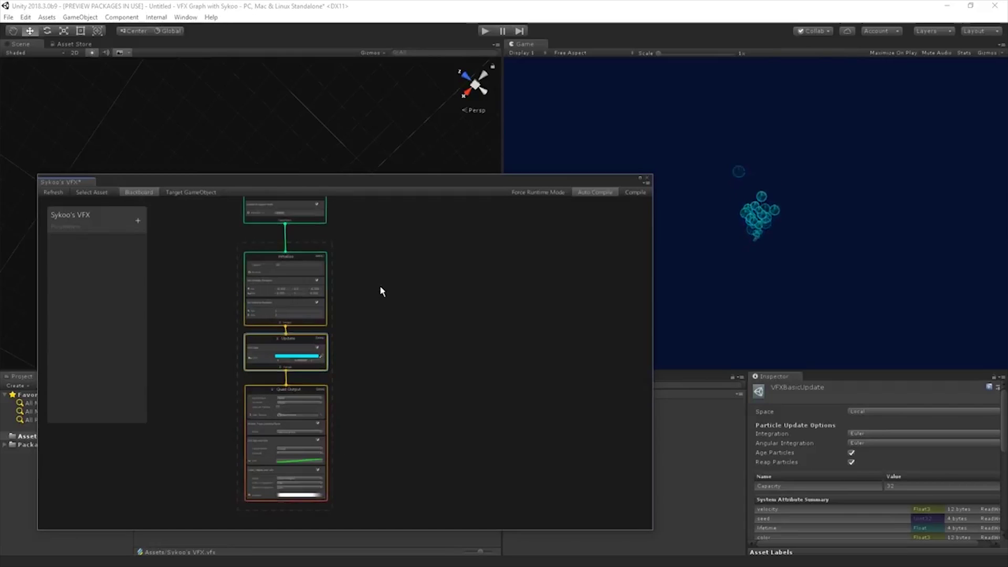
{"action": "middle_click_drag", "start_coordinate": [390, 357], "coordinate": [411, 407]}
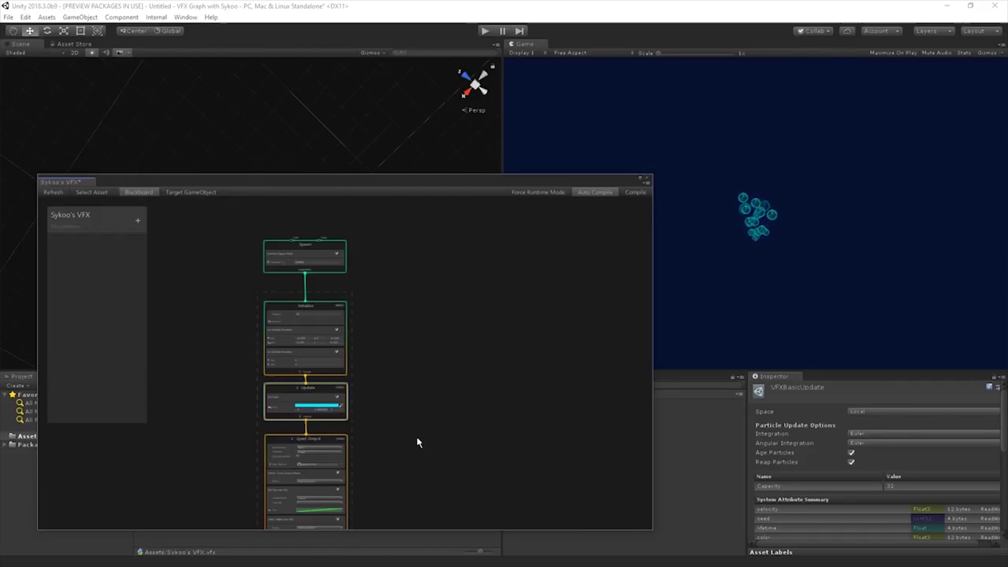
Add a Simple Swarm Particle System to the graph by searching 'swarm'
{"action": "right_click", "coordinate": [441, 281]}
{"action": "left_click", "coordinate": [462, 283]}
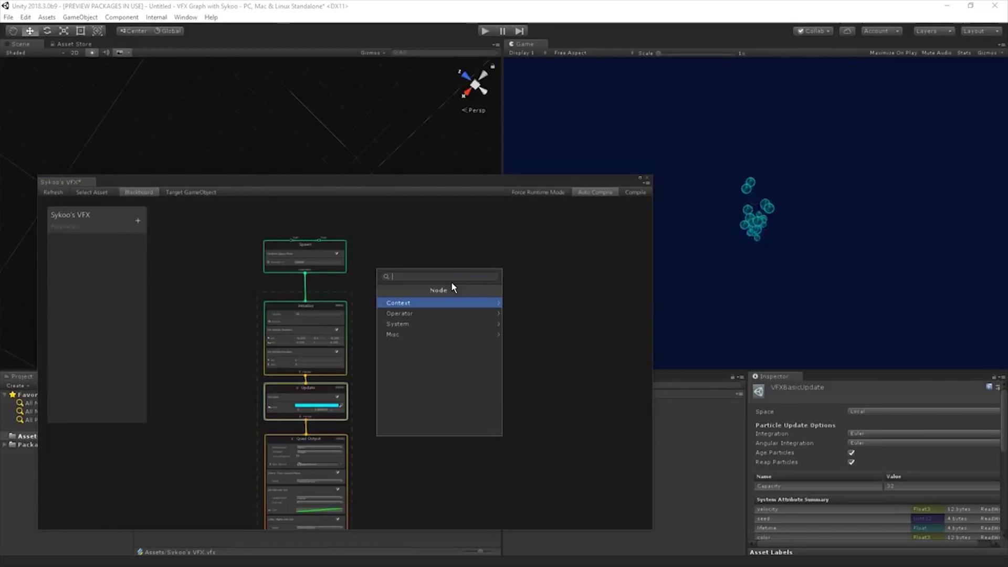
{"action": "type", "text": "swarm"}
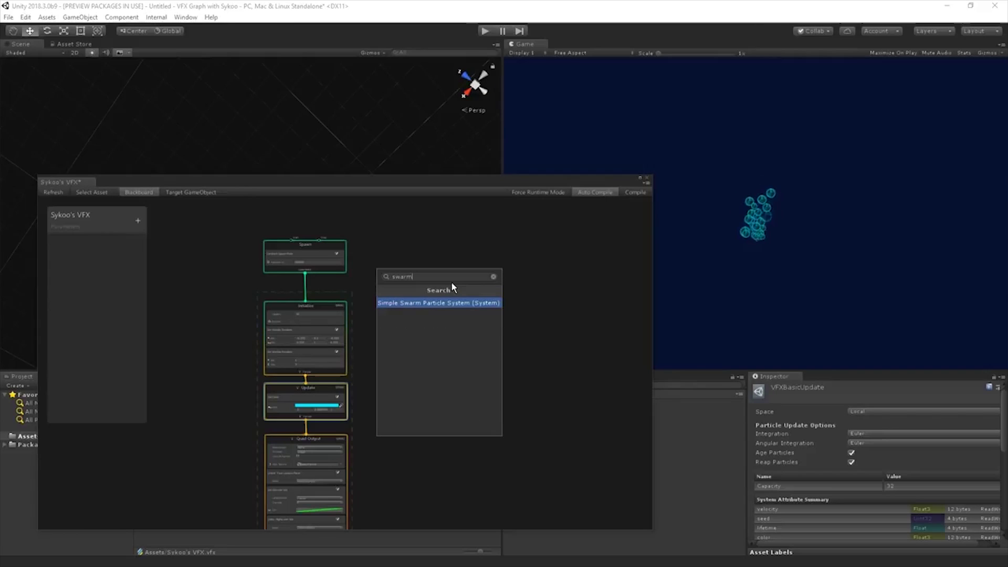
{"action": "double_click", "coordinate": [420, 276]}
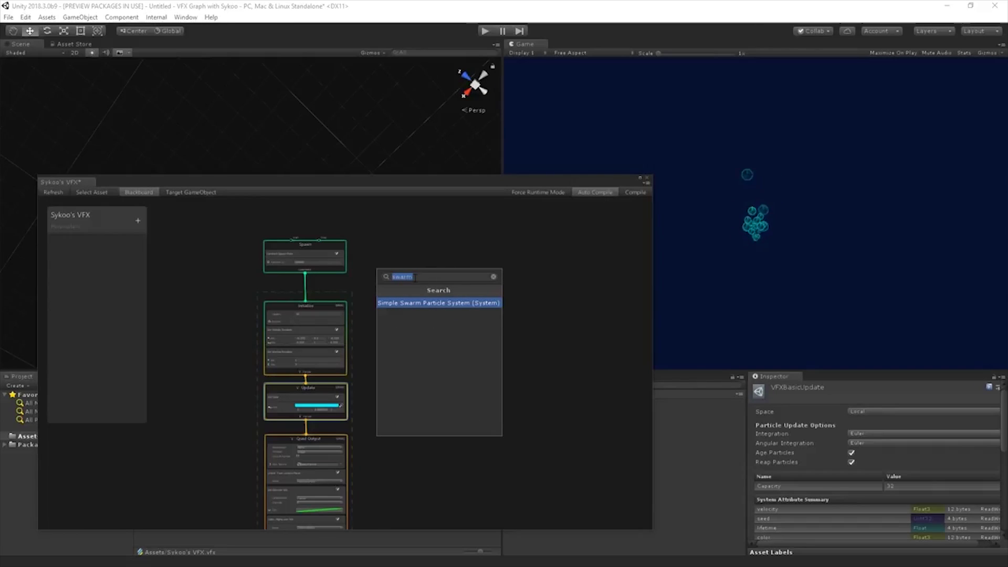
{"action": "key", "text": "Return"}
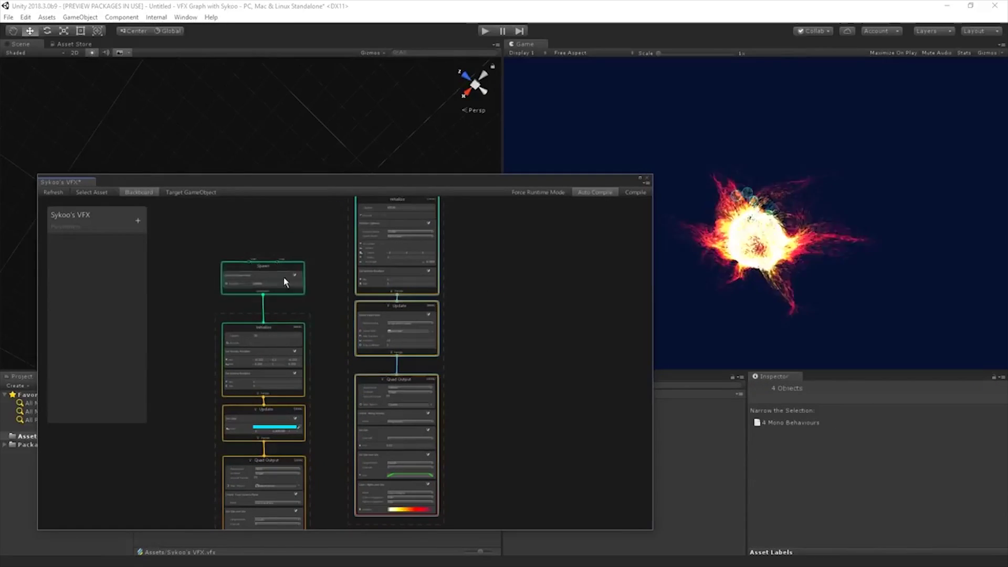
{"action": "middle_click_drag", "start_coordinate": [315, 332], "coordinate": [360, 423]}
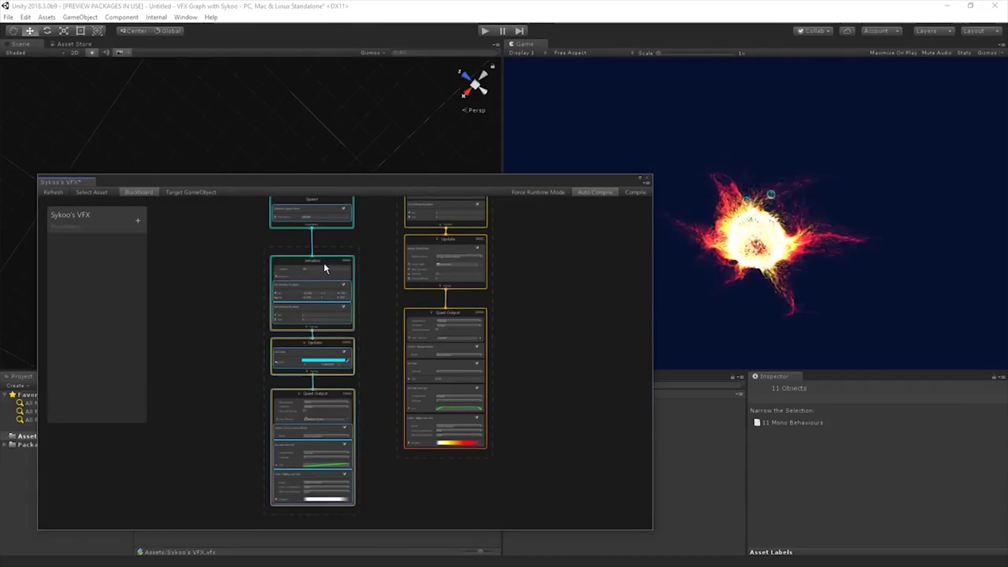
Delete the extra left particle system column and pan to the Update and Quad Output nodes
{"action": "middle_click_drag", "start_coordinate": [387, 252], "coordinate": [366, 297]}
{"action": "key", "text": "Delete"}
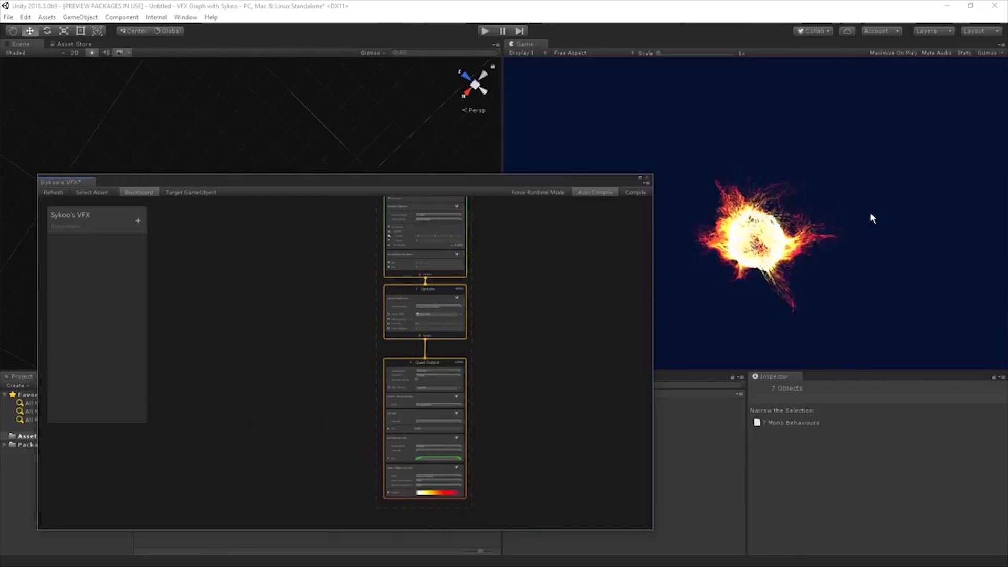
{"action": "key", "text": "f"}
{"action": "scroll", "coordinate": [493, 393], "scroll_direction": "up", "scroll_amount": 3}
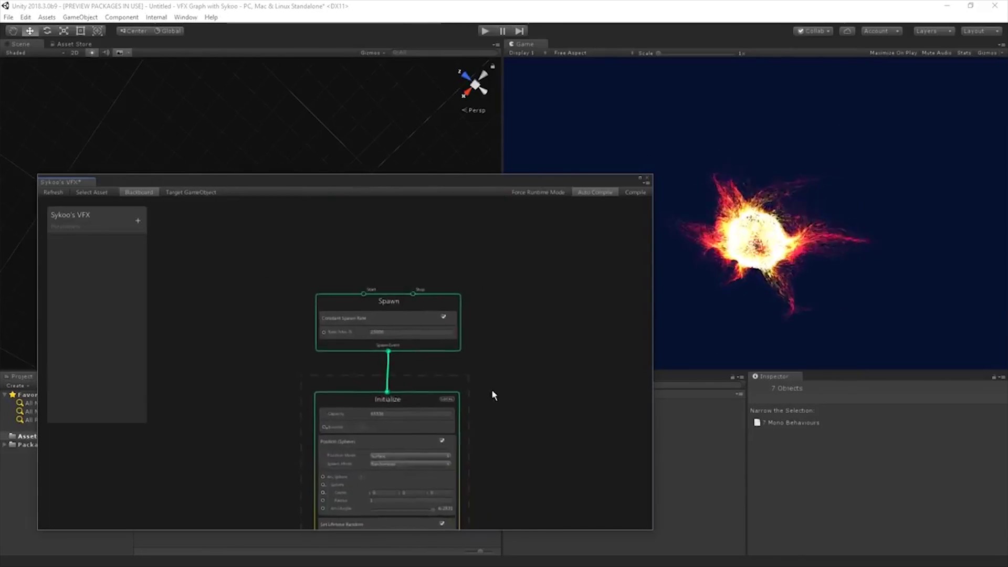
{"action": "middle_click_drag", "start_coordinate": [549, 443], "coordinate": [546, 561]}
{"action": "middle_click_drag", "start_coordinate": [513, 320], "coordinate": [326, 363]}
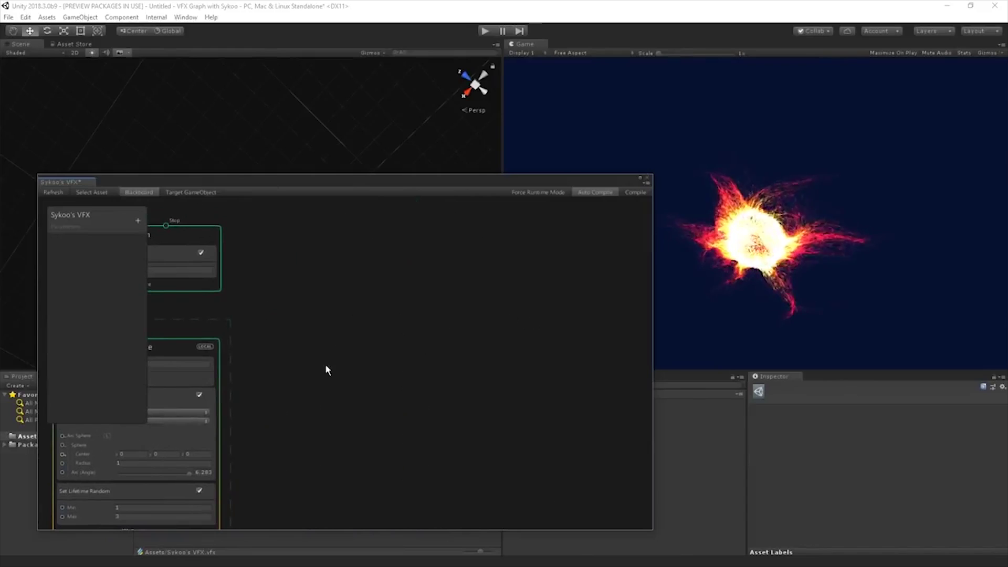
Create a Misc > Group Node and drag Spawn and Initialize into it
{"action": "right_click", "coordinate": [386, 237]}
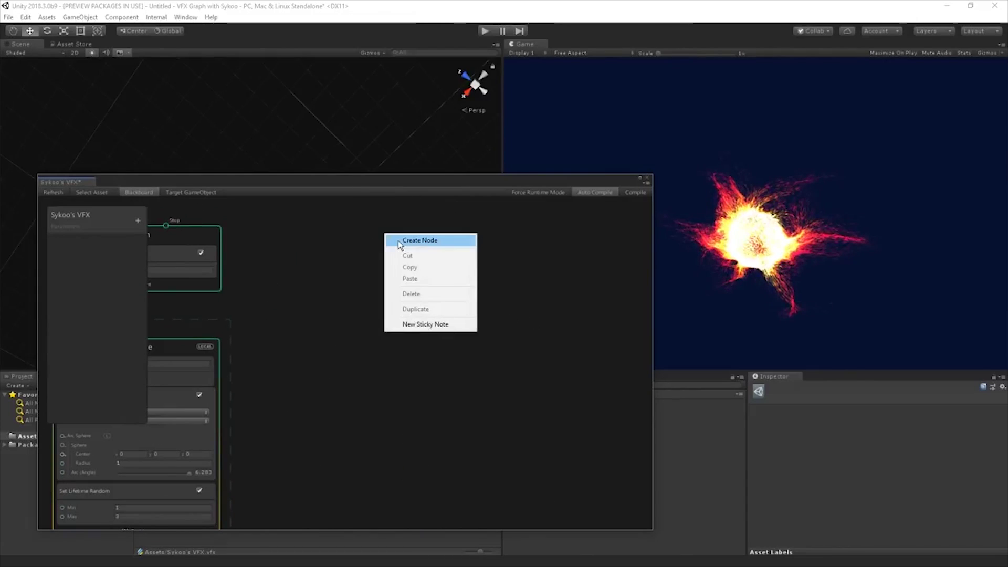
{"action": "left_click", "coordinate": [398, 241]}
{"action": "left_click", "coordinate": [369, 292]}
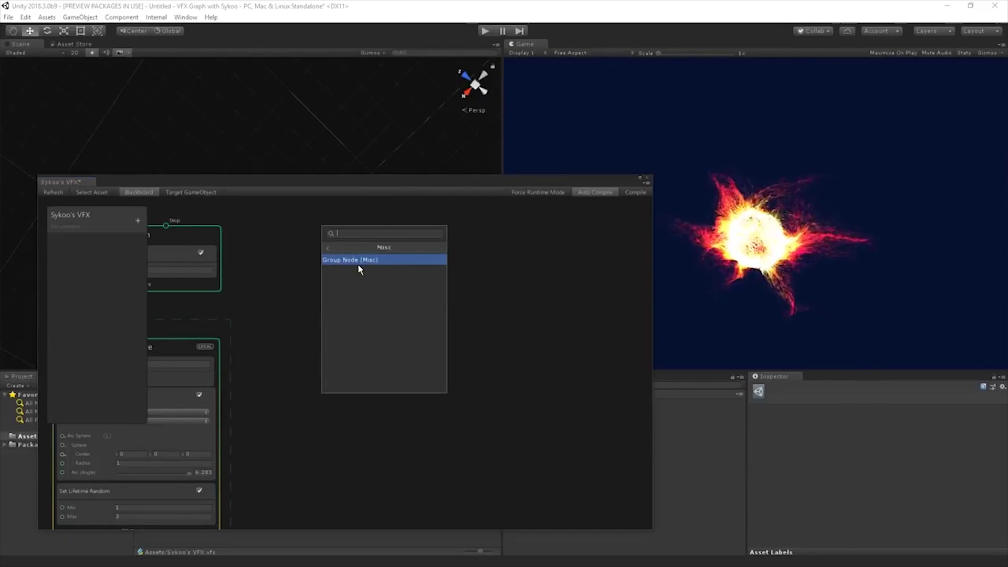
{"action": "left_click", "coordinate": [364, 263]}
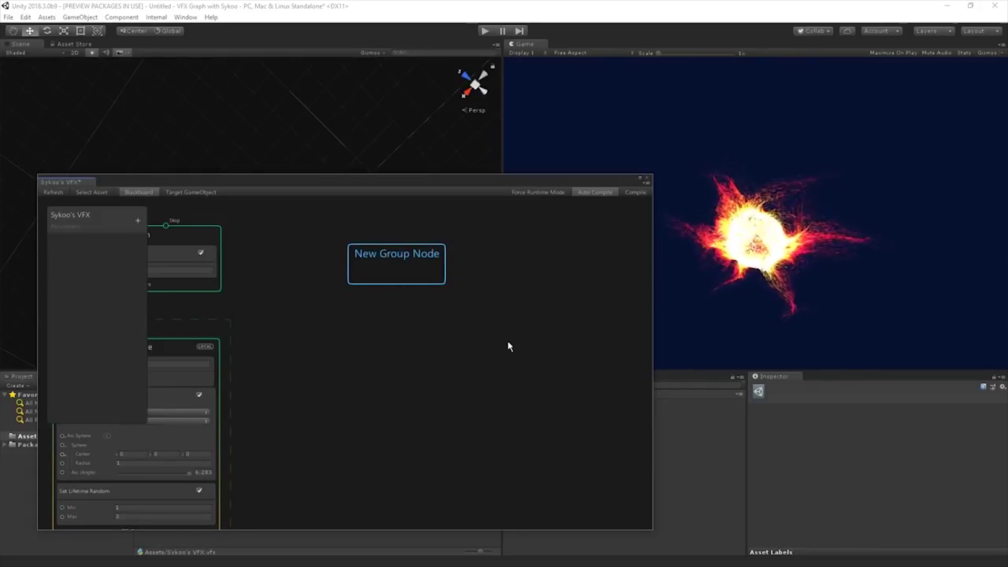
{"action": "left_click_drag", "start_coordinate": [211, 278], "coordinate": [336, 337]}
{"action": "middle_click_drag", "start_coordinate": [336, 338], "coordinate": [408, 284]}
{"action": "left_click_drag", "start_coordinate": [234, 310], "coordinate": [421, 310]}
{"action": "middle_click_drag", "start_coordinate": [420, 310], "coordinate": [399, 360]}
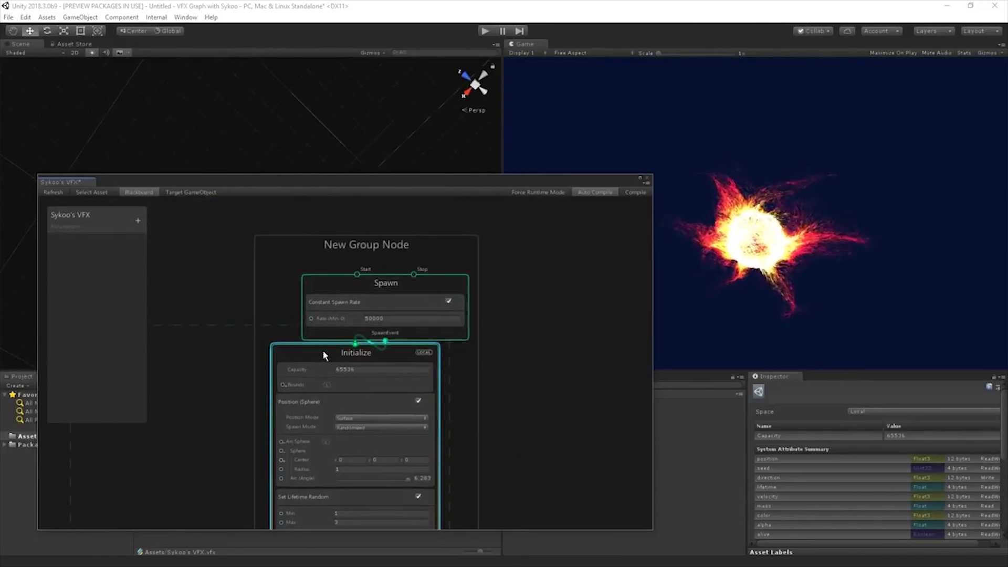
{"action": "middle_click_drag", "start_coordinate": [300, 334], "coordinate": [327, 296]}
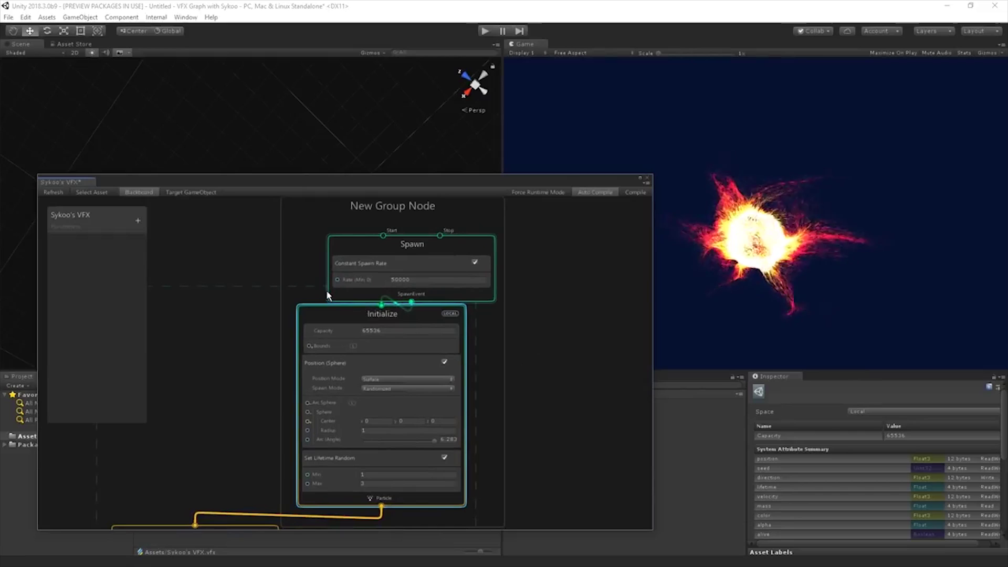
{"action": "middle_click_drag", "start_coordinate": [529, 245], "coordinate": [523, 357]}
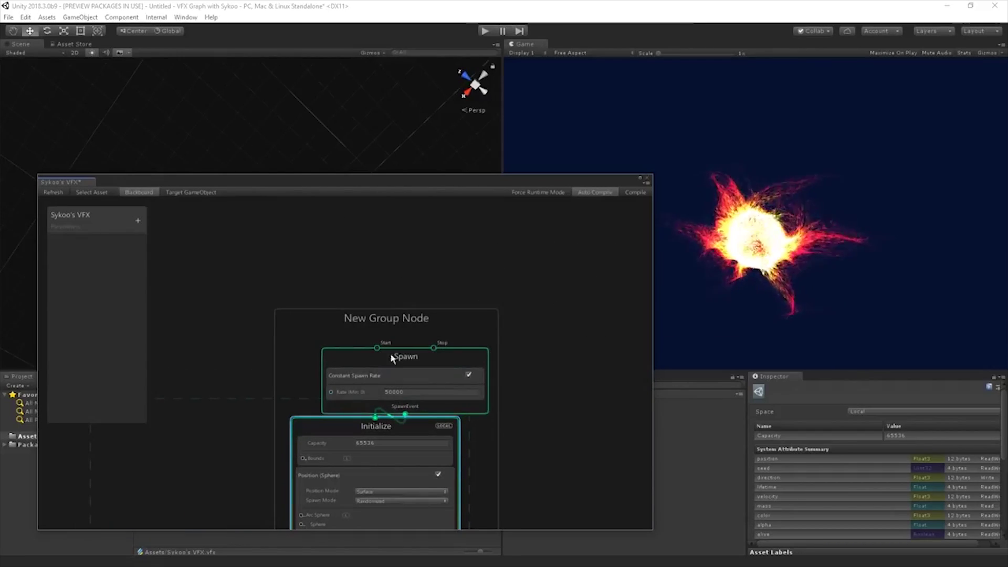
{"action": "left_click_drag", "start_coordinate": [428, 311], "coordinate": [393, 235]}
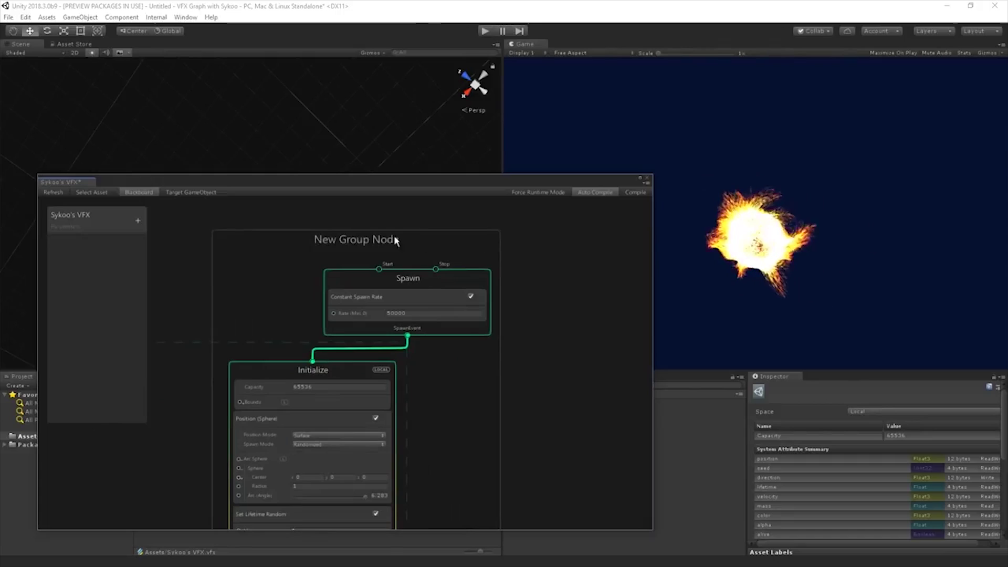
{"action": "left_click_drag", "start_coordinate": [286, 370], "coordinate": [309, 389]}
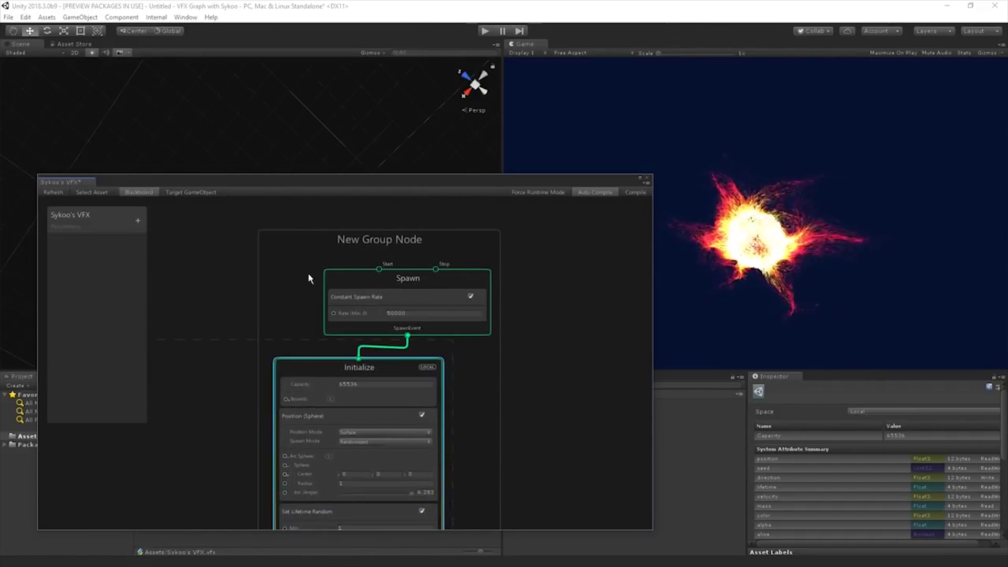
Select the New Group Node and delete it
{"action": "left_click", "coordinate": [338, 259]}
{"action": "key", "text": "Delete"}
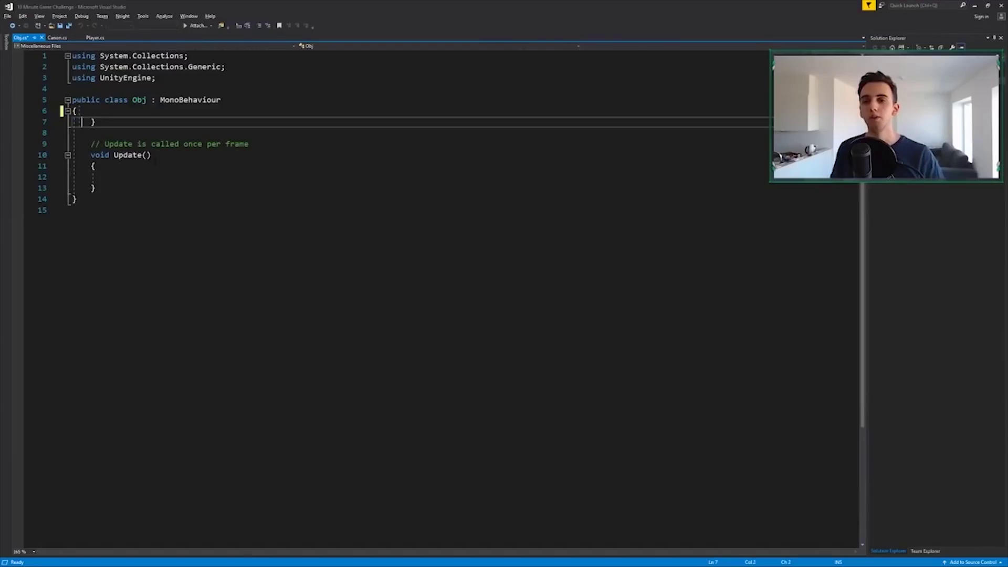
Delete the stray brace in Obj.cs and add 'public float x, y;' and a 'public bool' field
{"action": "key", "text": "BackSpace"}
{"action": "key", "text": "Return"}
{"action": "key", "text": "Return"}
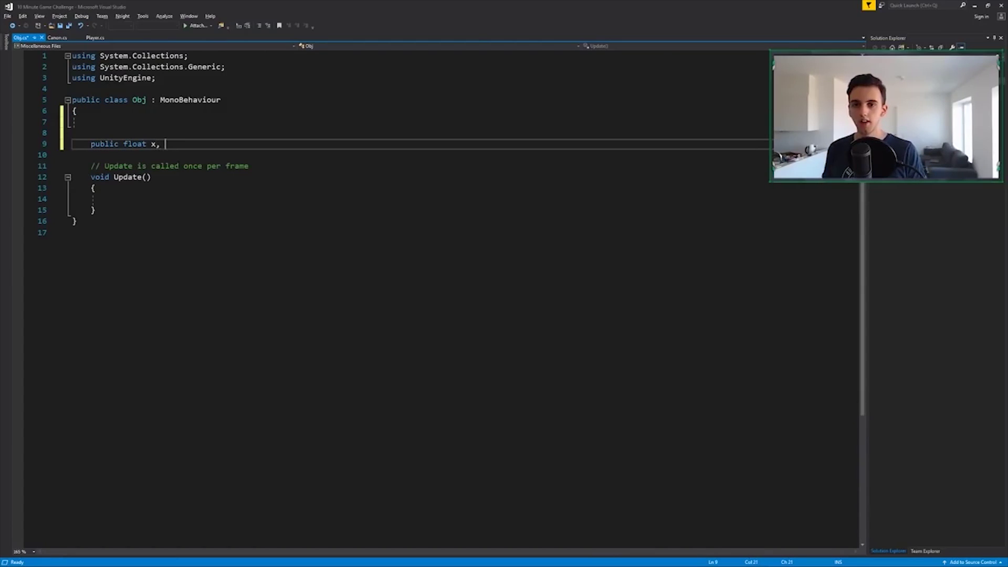
{"action": "key", "text": "Return"}
{"action": "type", "text": "public bool flyLef"}
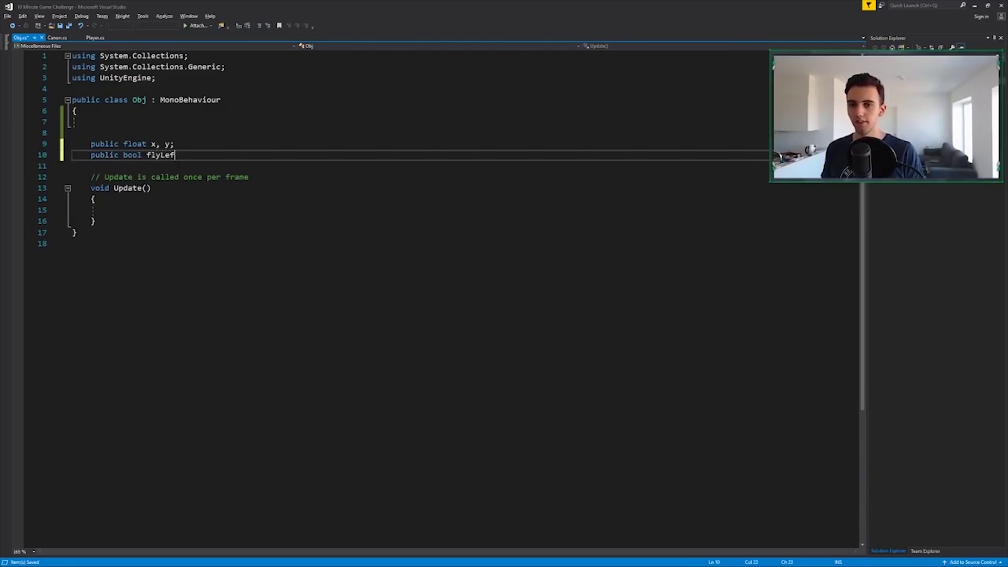
{"action": "key", "text": "Down"}
{"action": "key", "text": "Down"}
{"action": "key", "text": "Down"}
{"action": "key", "text": "Down"}
{"action": "key", "text": "Down"}
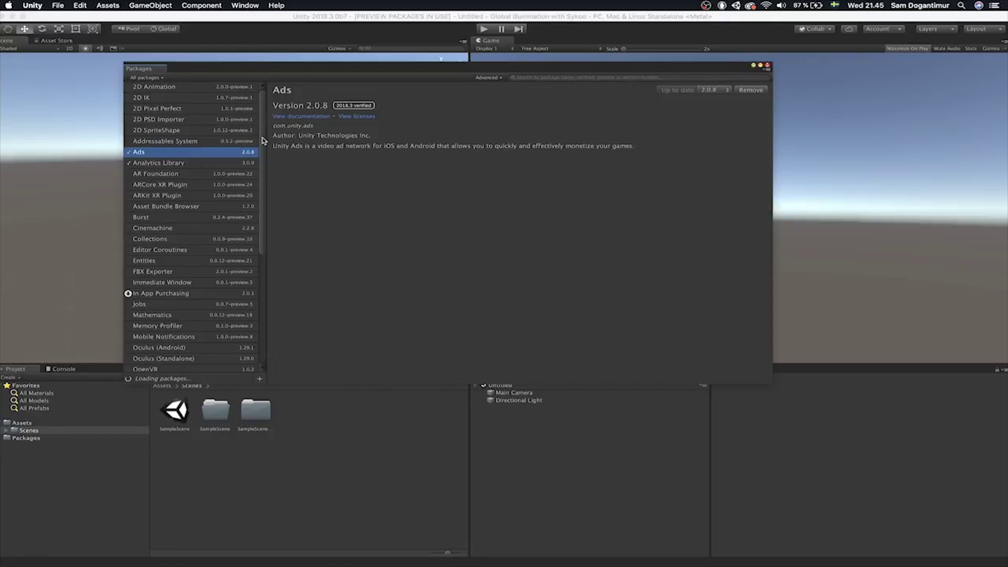
Scroll the package list and select the Tiny Mode 0.13.4 preview package
{"action": "left_click_drag", "start_coordinate": [262, 141], "coordinate": [272, 254]}
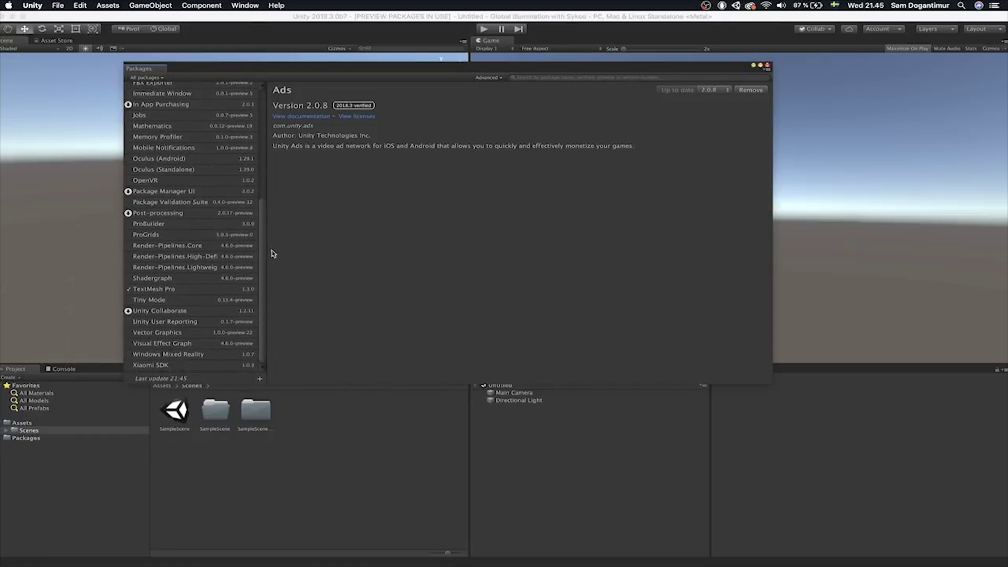
{"action": "left_click", "coordinate": [226, 304]}
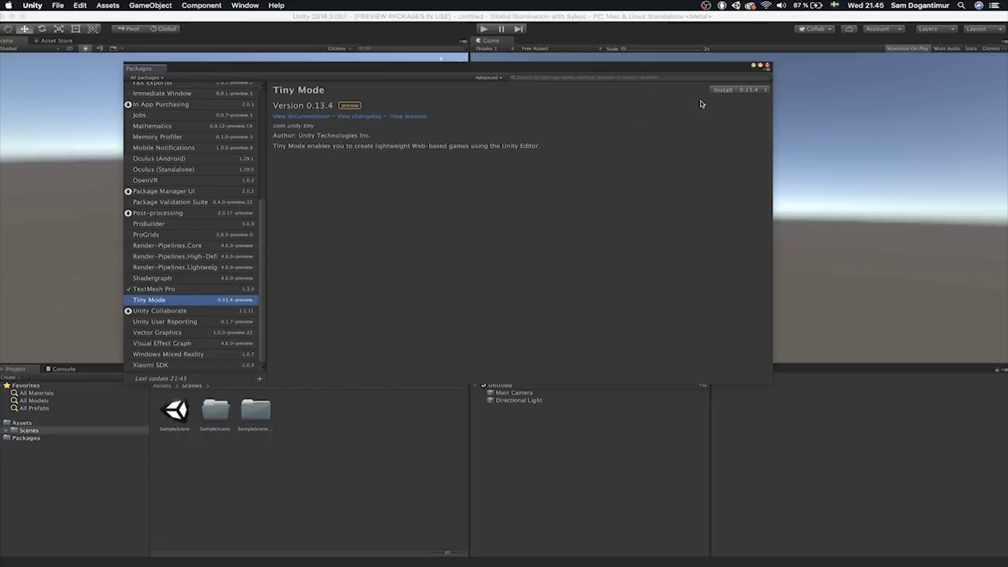